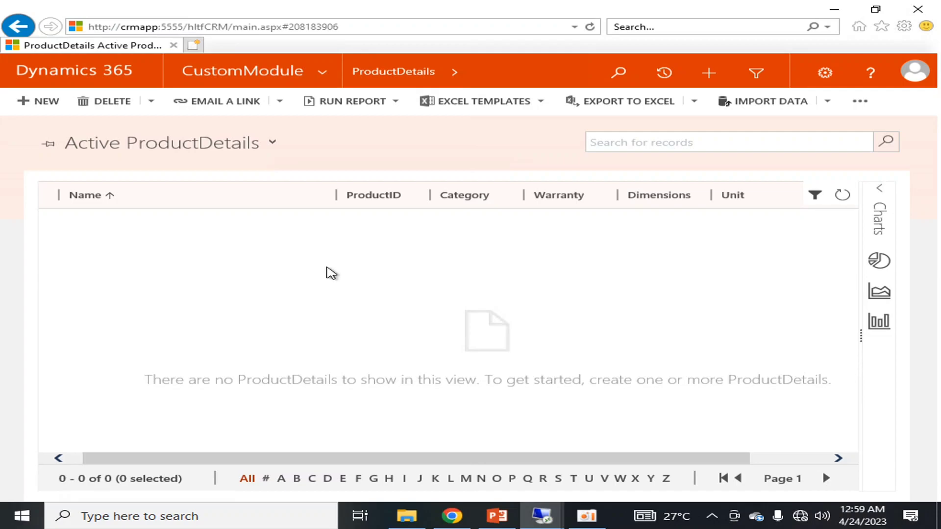
Open the area navigation panel from the empty CustomModule Active ProductDetails view.
left_click(321, 73)
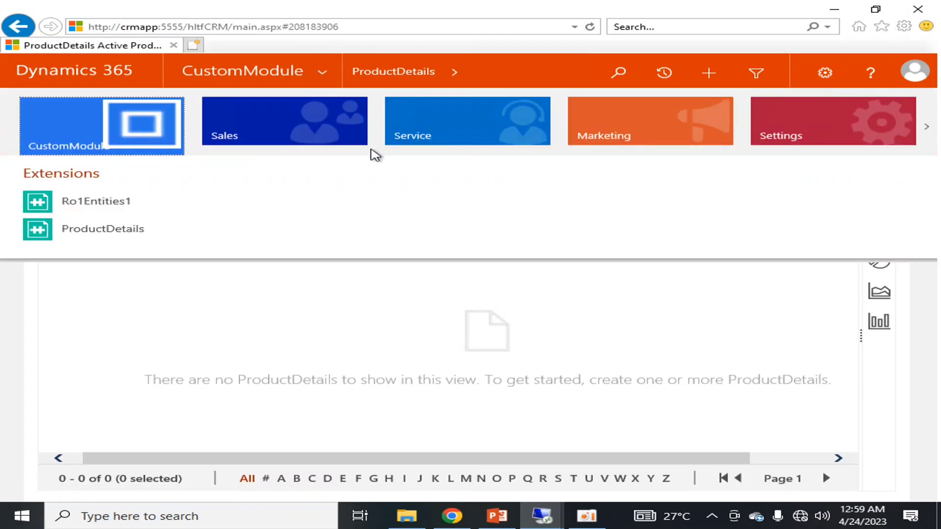
Go to Settings > Security > Security Roles and scroll through the role list.
left_click(802, 126)
left_click(449, 228)
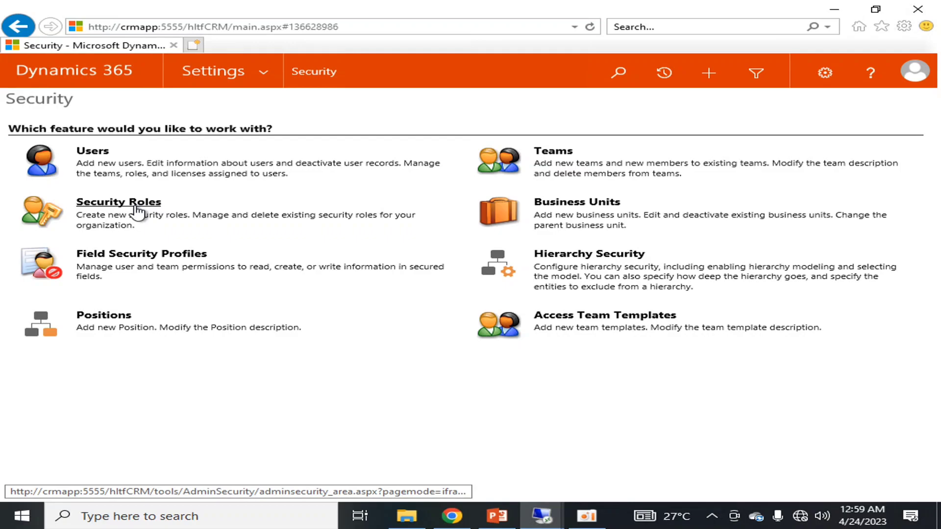
left_click(136, 207)
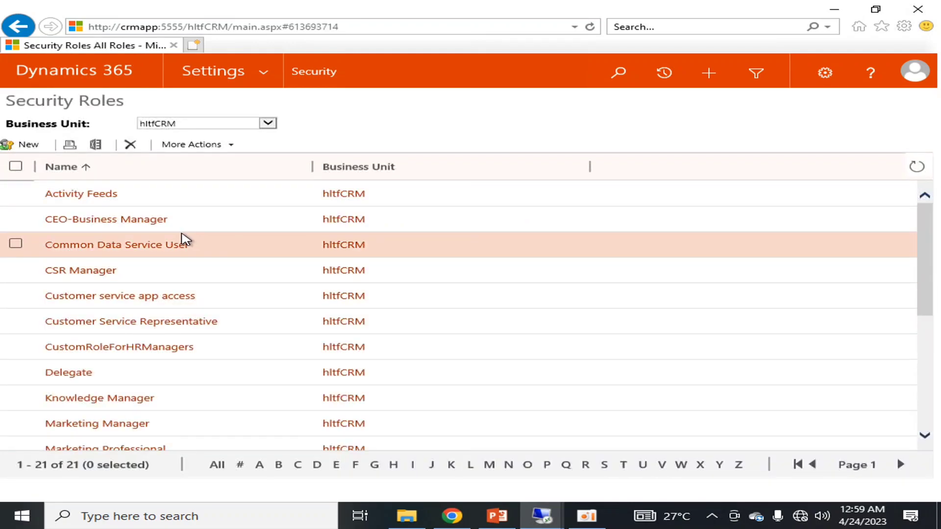
scroll(185, 239, "down", 5)
scroll(185, 239, "up", 5)
scroll(185, 241, "down", 5)
scroll(185, 240, "up", 5)
Keep hltfCRM in the Business Unit dropdown and review its 21 roles.
left_click(265, 123)
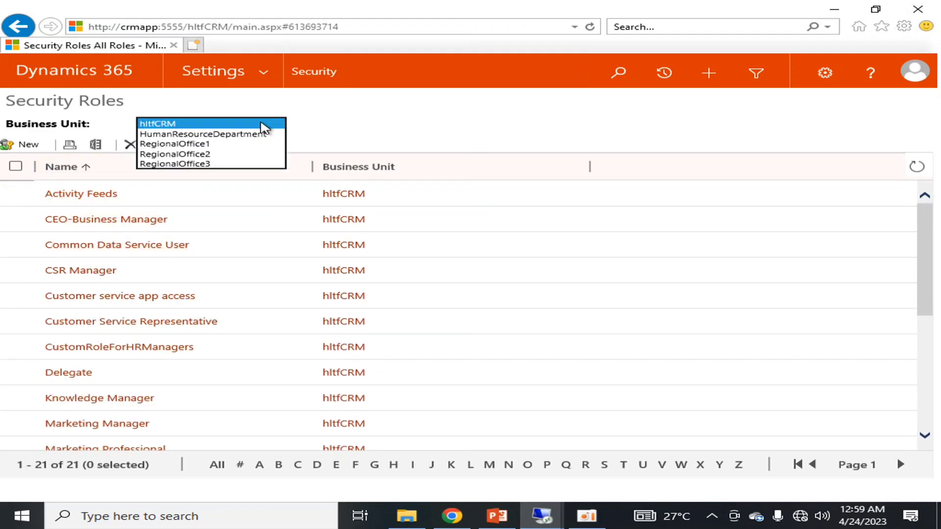
left_click(384, 116)
scroll(167, 322, "down", 2)
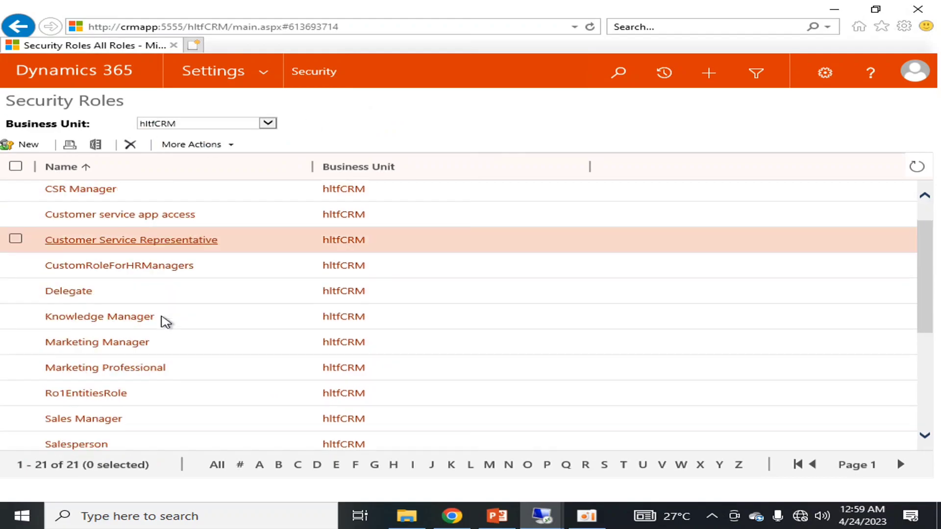
scroll(166, 322, "down", 3)
scroll(162, 320, "up", 5)
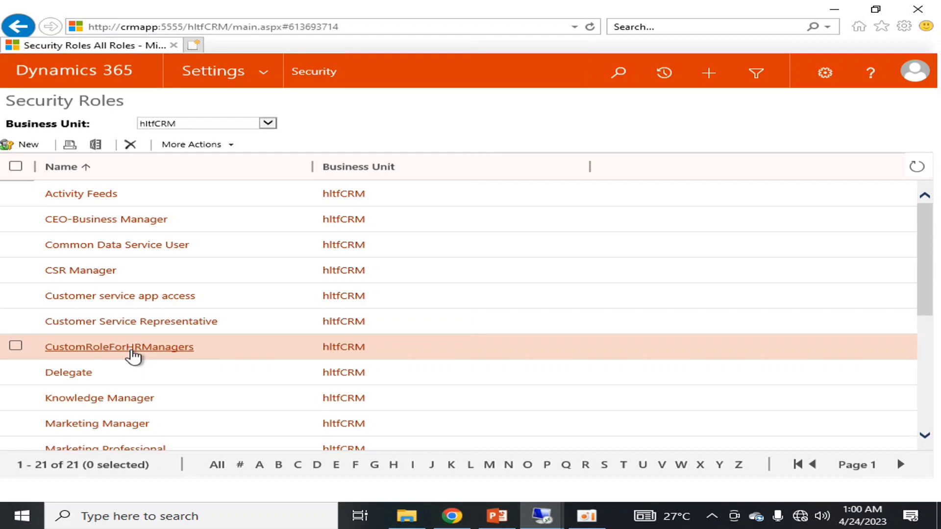
Start a new security role and name it 'Custom_ProductMgmt'.
left_click(35, 145)
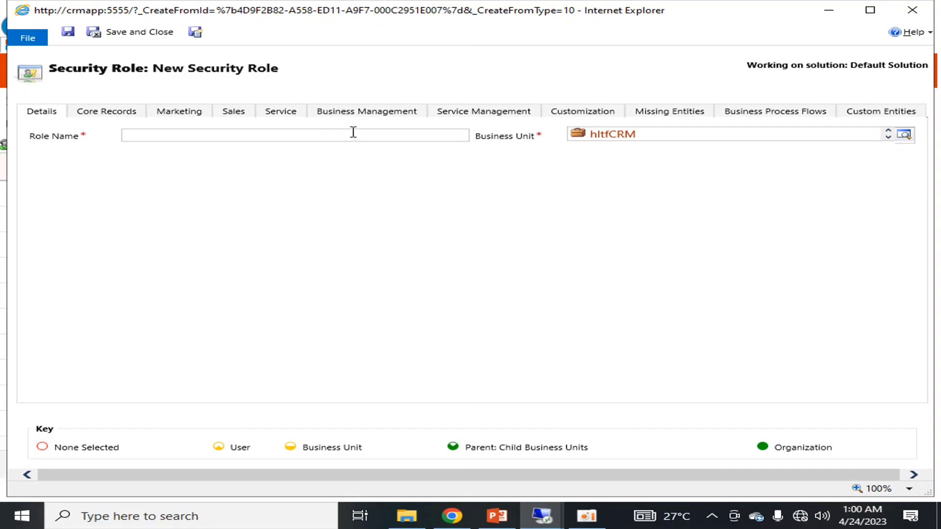
left_click(243, 133)
type("ProductMgmt")
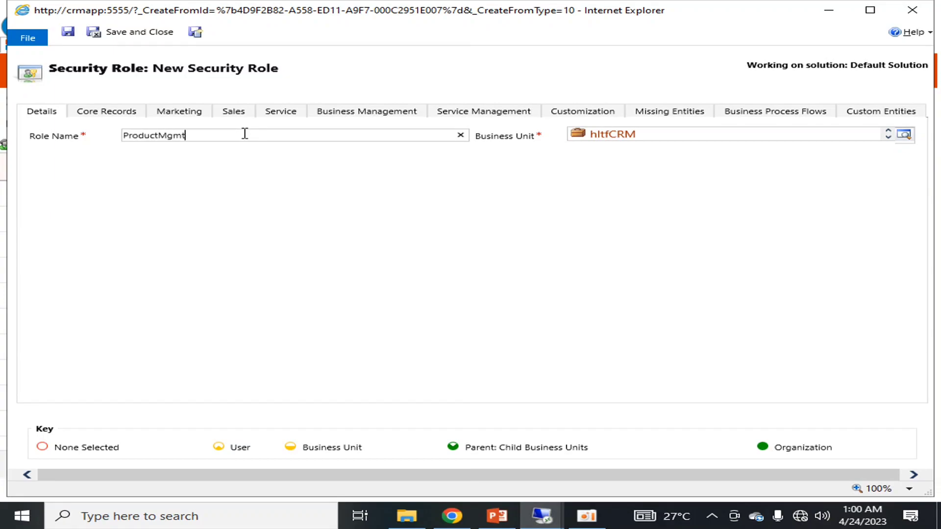
key("Home")
type("Custom_")
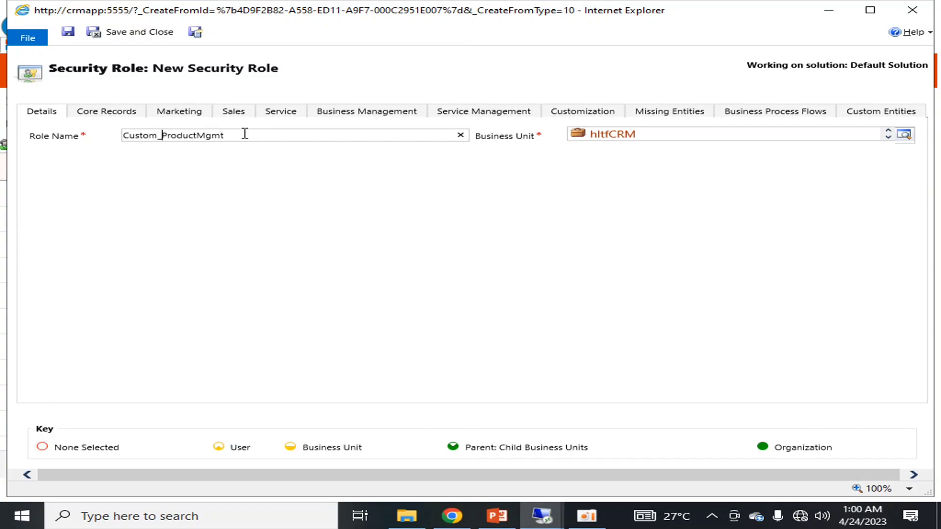
key("End")
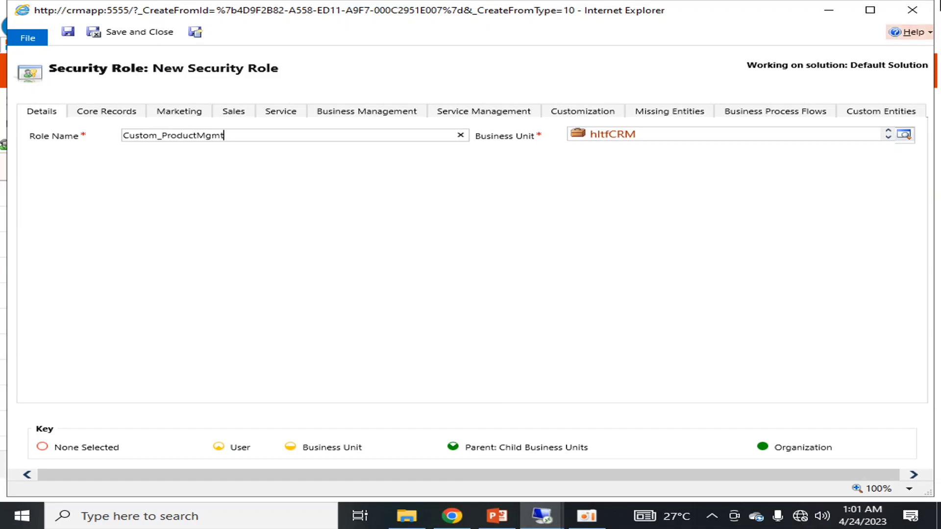
Keep business unit hltfCRM for the role and save it.
left_click(904, 142)
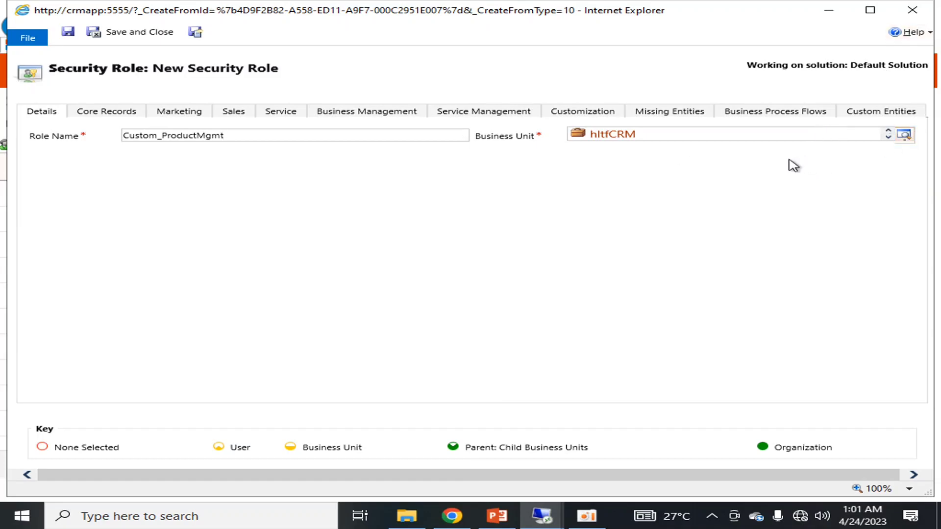
left_click(687, 181)
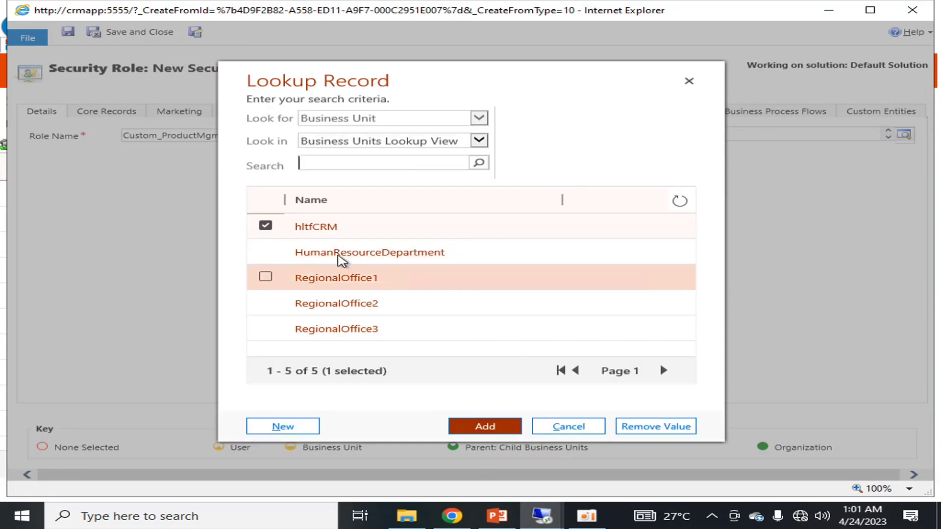
left_click(595, 429)
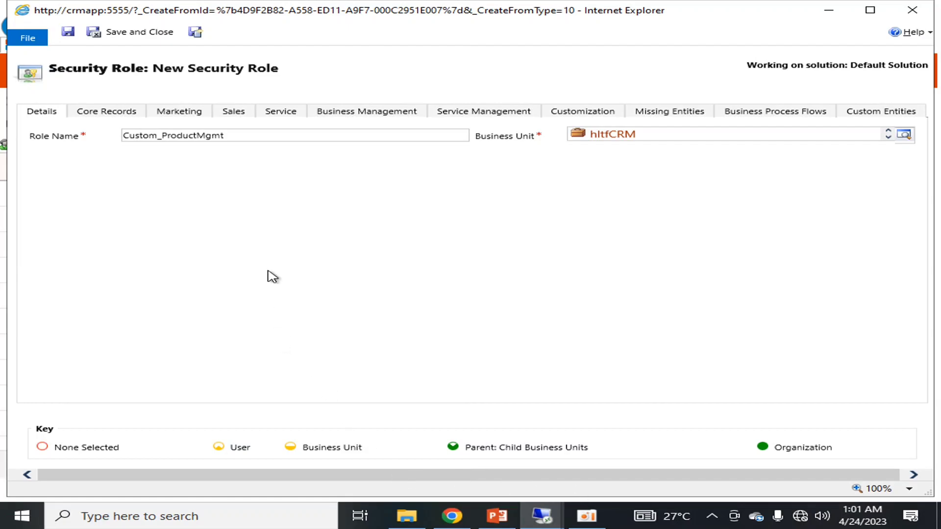
left_click(68, 32)
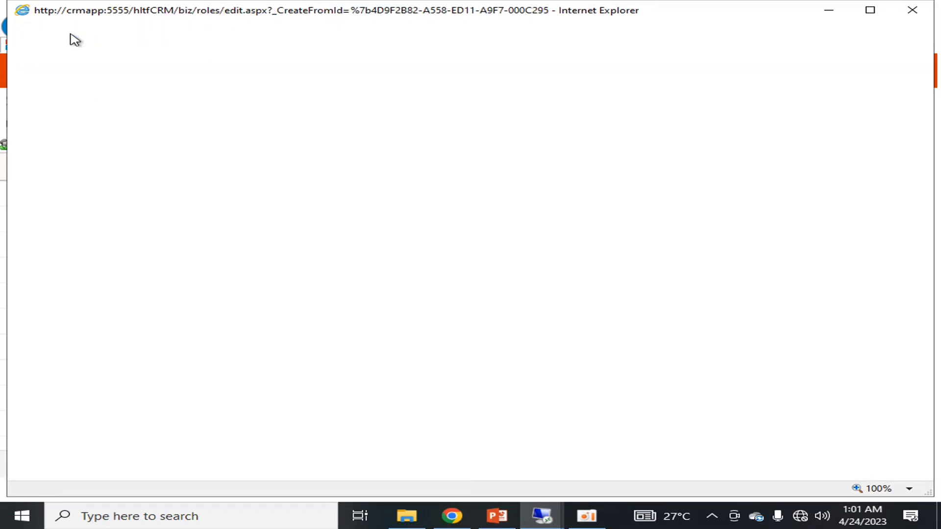
left_click(285, 282)
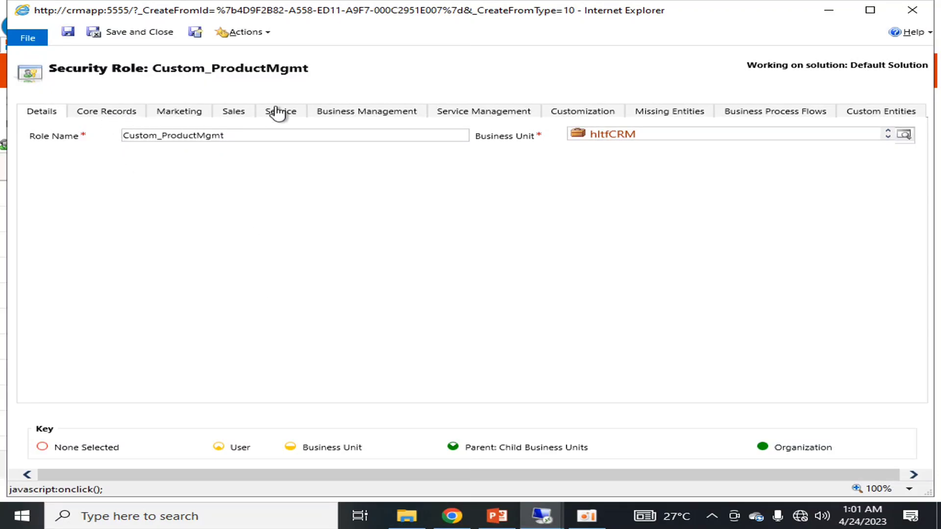
Step through the Core Records, Marketing, Customization, Missing Entities and Business Process Flow tabs to Custom Entities.
left_click(134, 118)
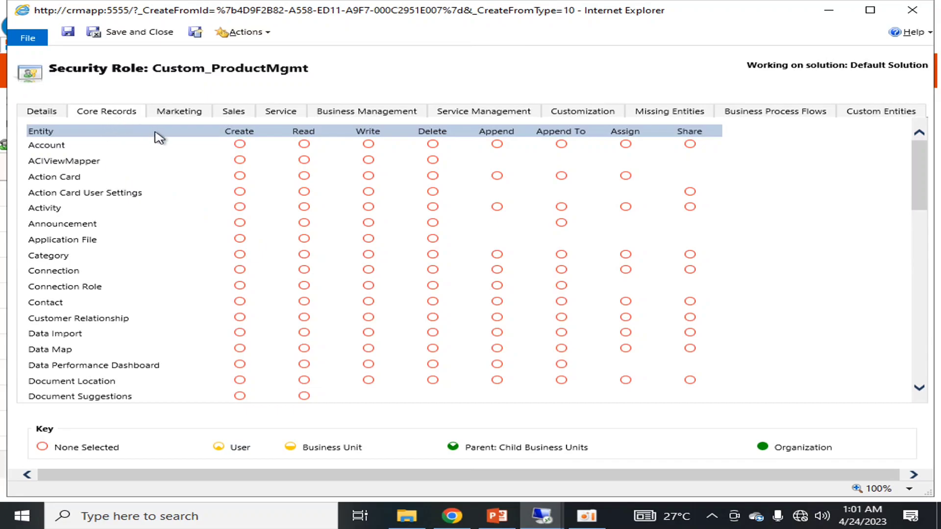
left_click(172, 116)
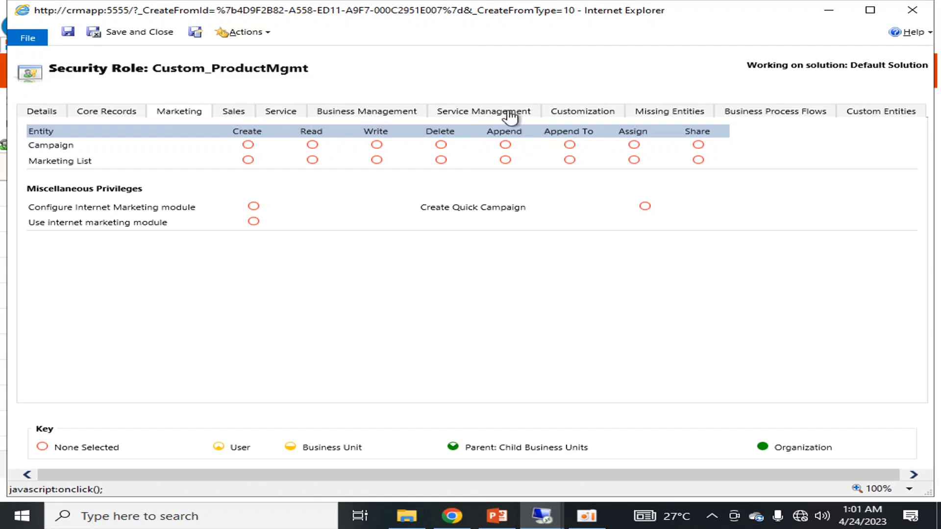
left_click(597, 116)
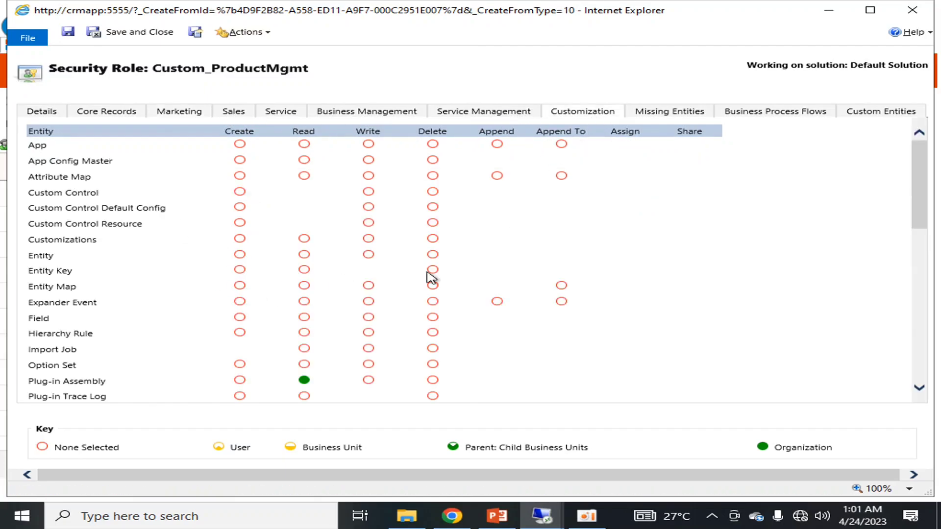
left_click(707, 115)
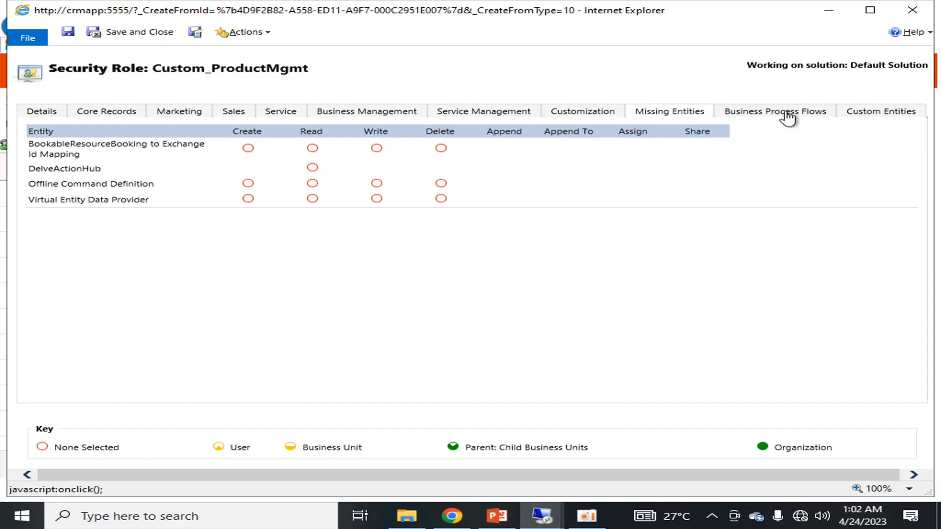
left_click(787, 117)
left_click(905, 114)
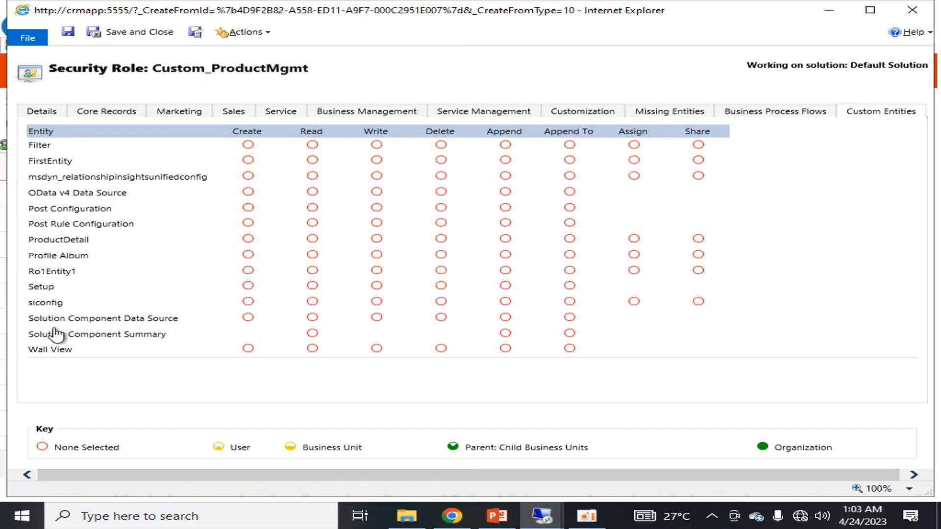
Switch between the role's Details and Core Records tabs to review its privileges.
left_click(52, 114)
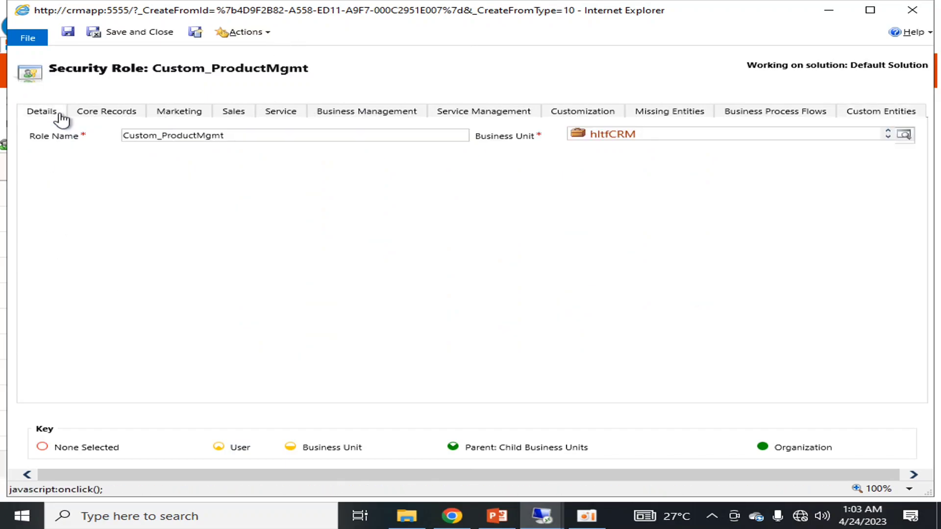
left_click(111, 115)
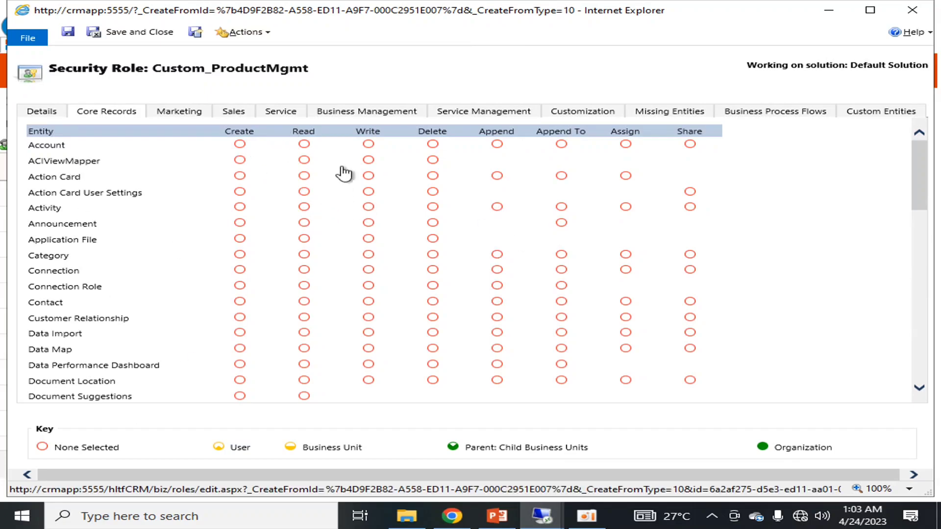
left_click(51, 117)
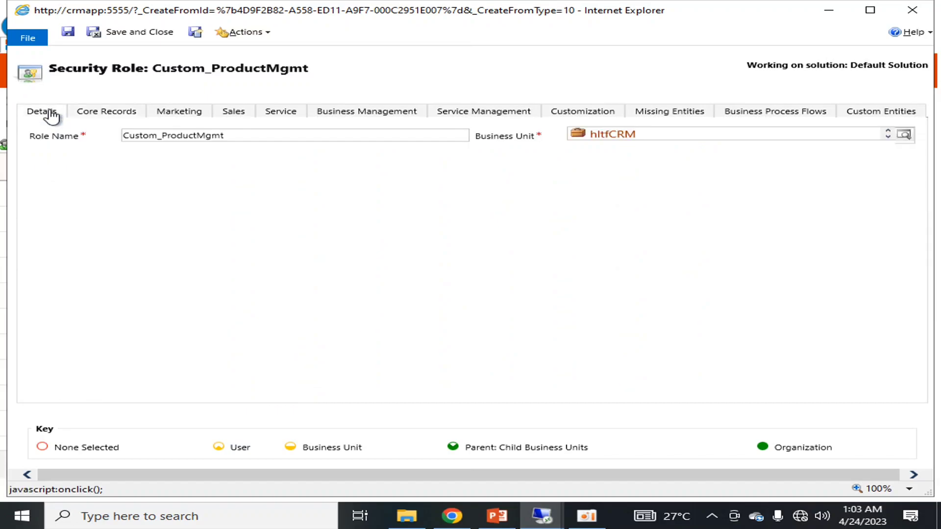
left_click(132, 117)
scroll(540, 269, "down", 15)
scroll(540, 269, "up", 15)
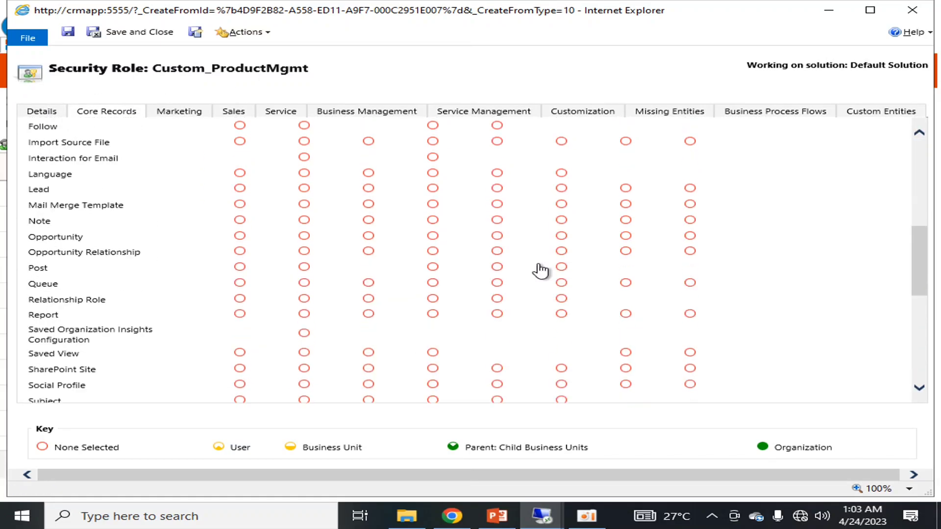
Leave ProductDetail Read at Organization on Custom Entities and close the role window.
left_click(873, 114)
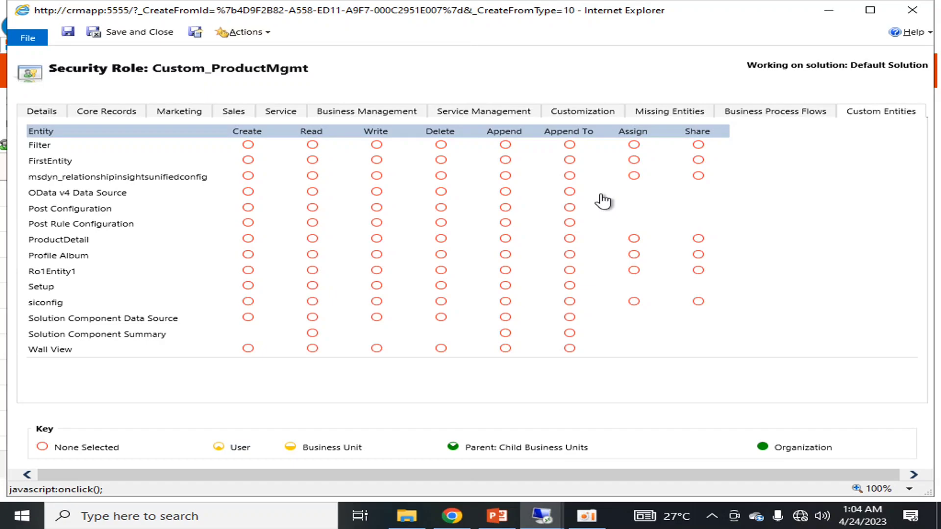
left_click(41, 111)
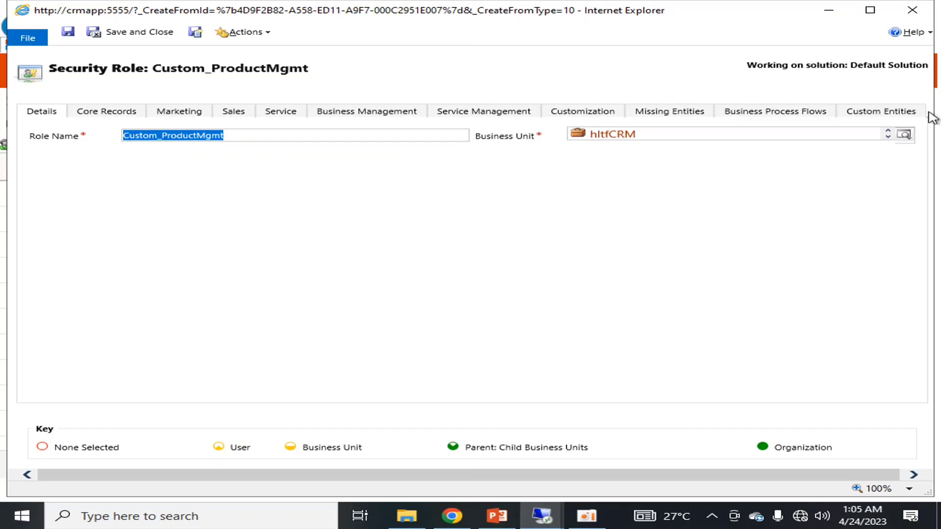
left_click(907, 115)
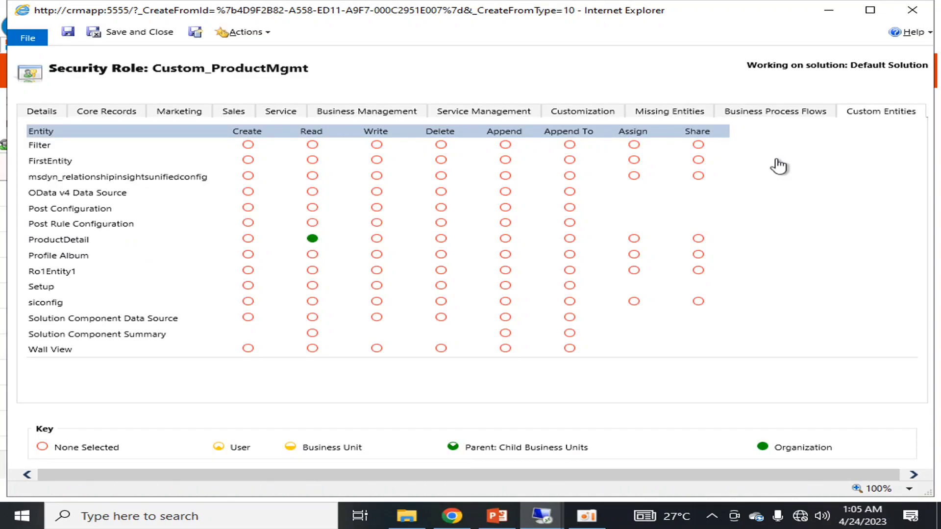
left_click(912, 10)
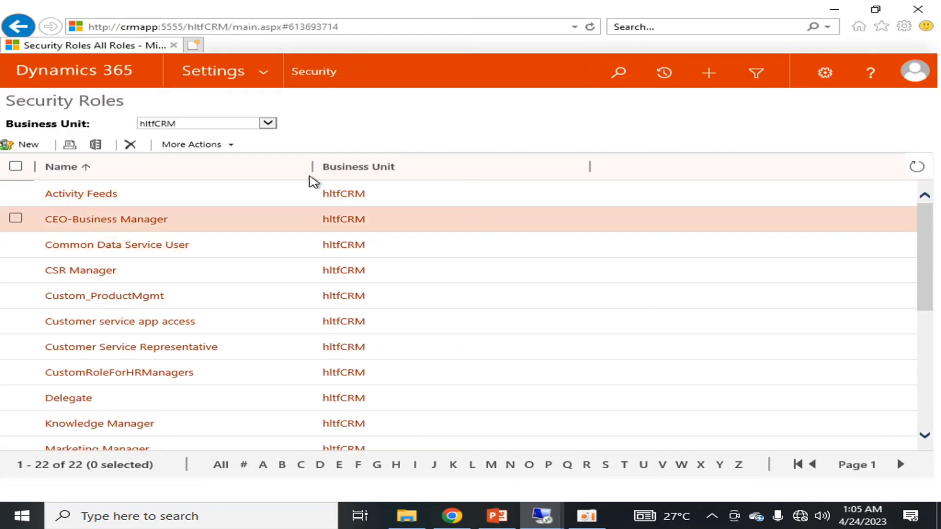
left_click(265, 73)
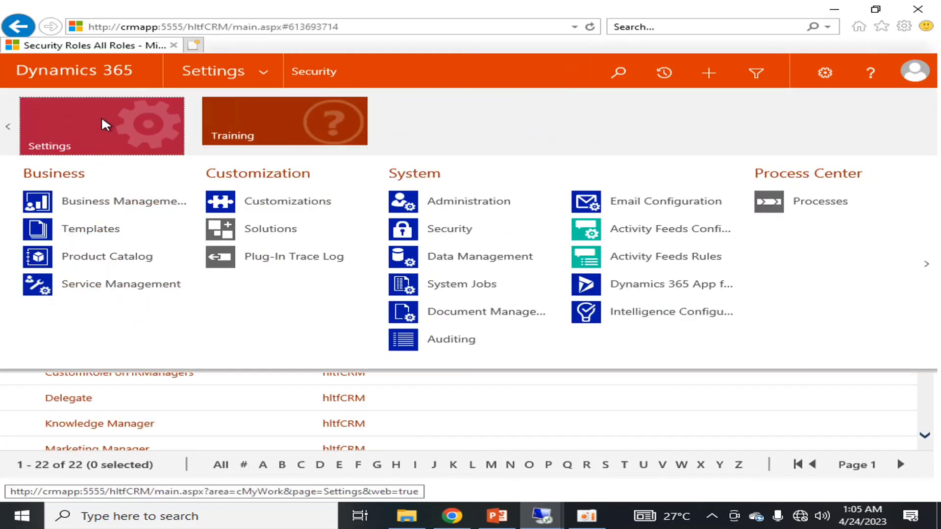
left_click(8, 126)
left_click(94, 120)
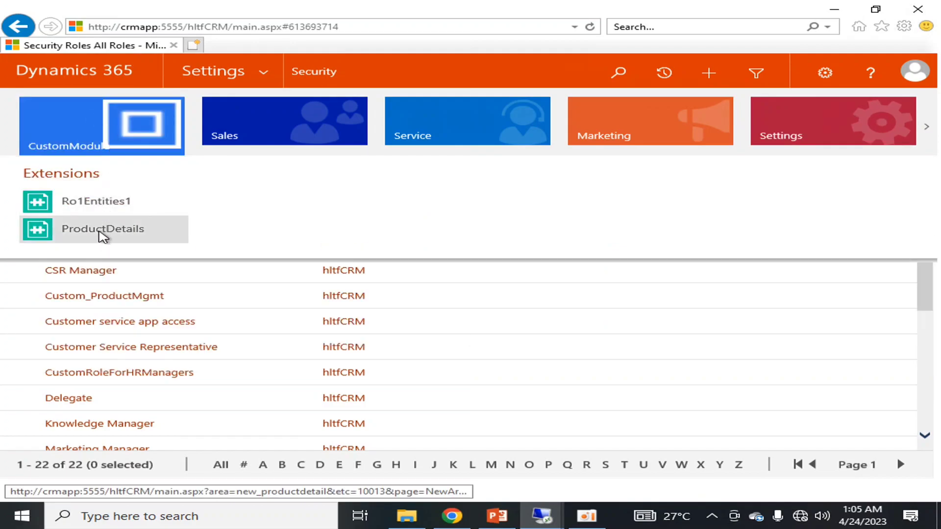
left_click(100, 232)
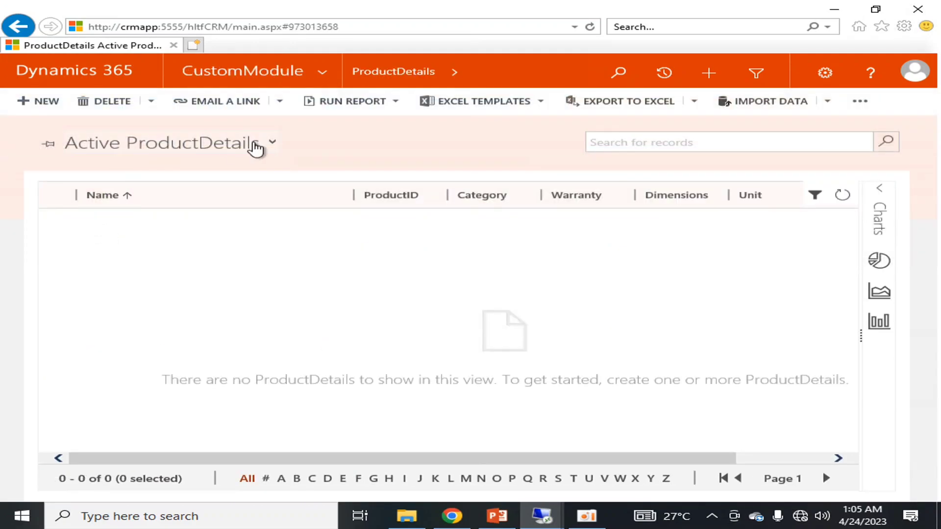
left_click(912, 70)
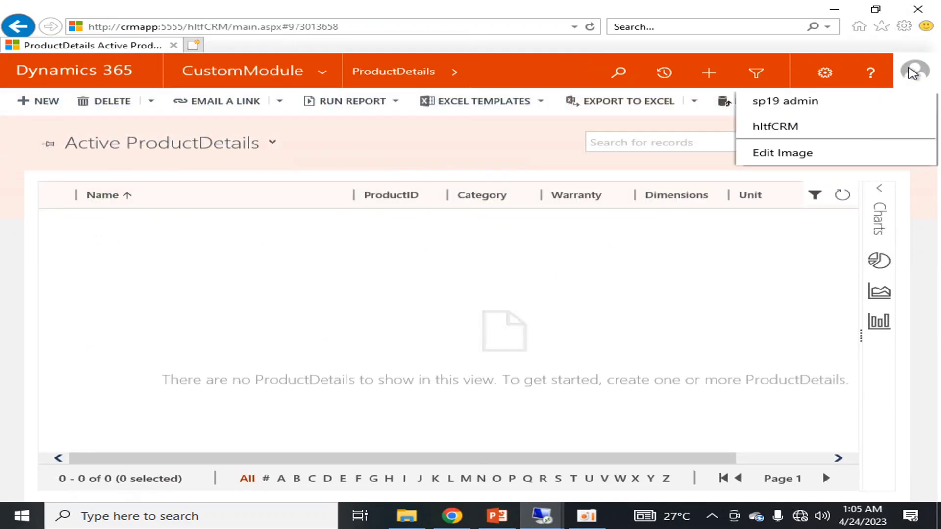
left_click(423, 265)
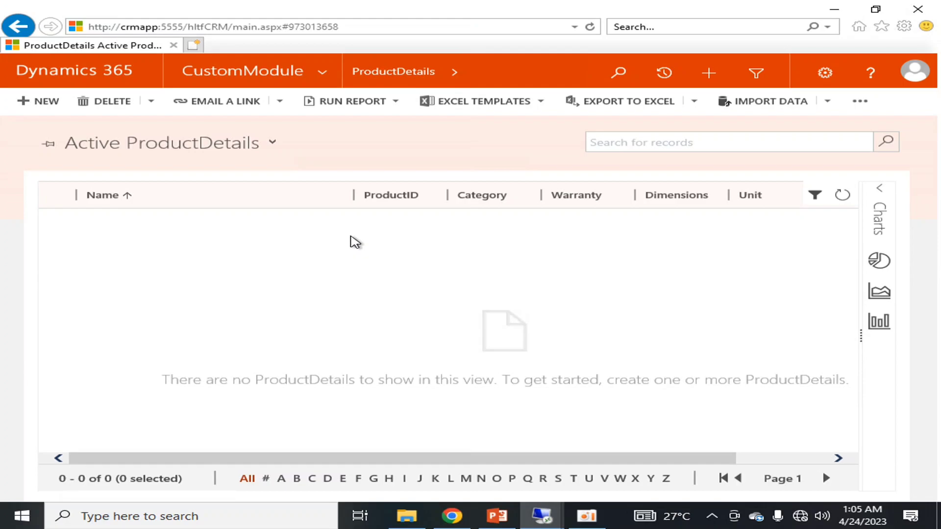
left_click(320, 72)
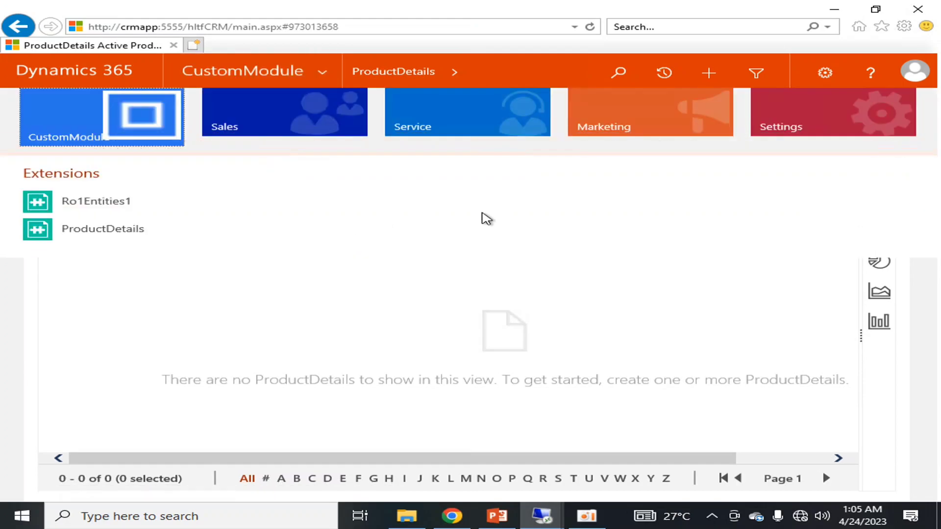
left_click(769, 118)
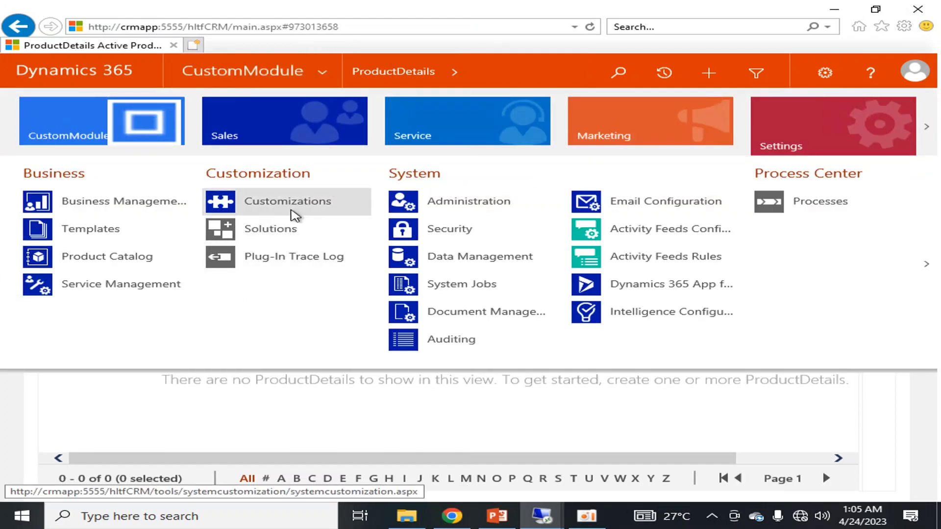
left_click(463, 230)
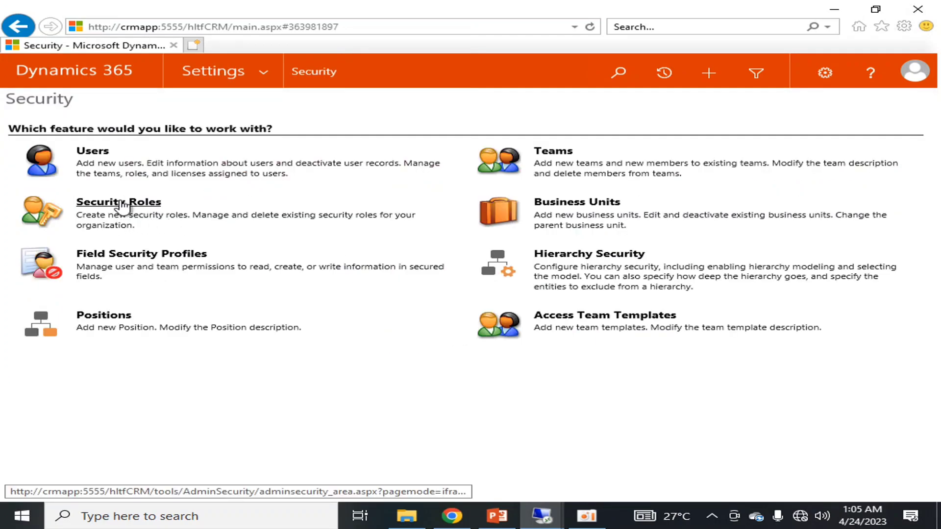
left_click(126, 208)
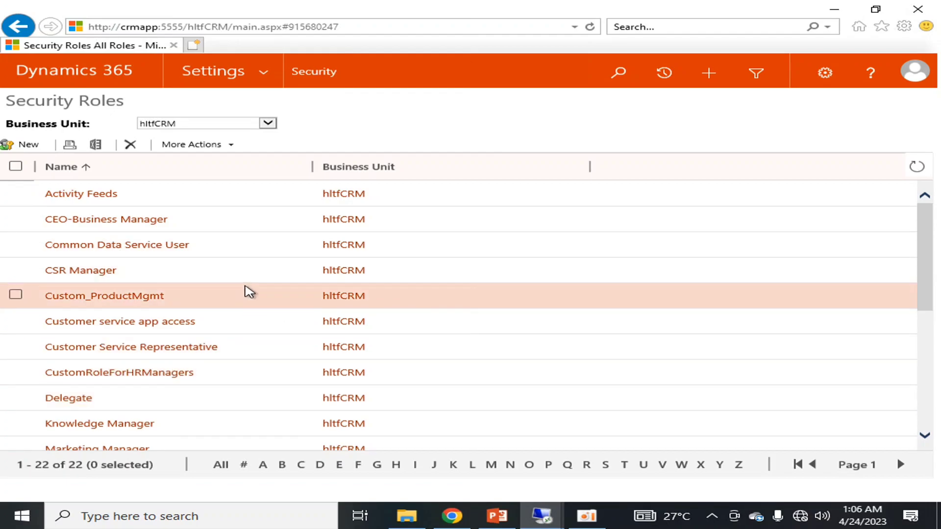
scroll(214, 316, "down", 1)
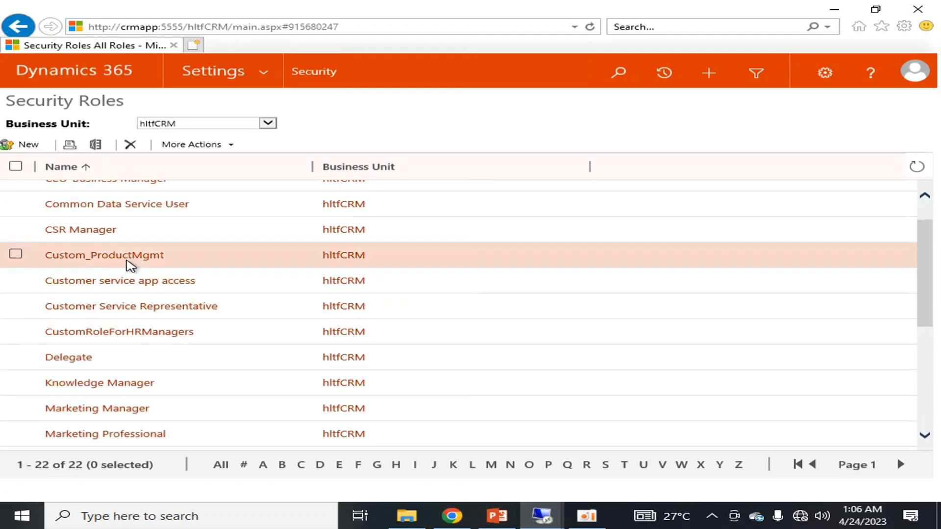
In Custom_ProductMgmt's Custom Entities, grant Read on msdyn_relationshipinsightsunifiedconfig, OData v4 Data Source, Post Configuration and Post Rule Configuration.
left_click(130, 257)
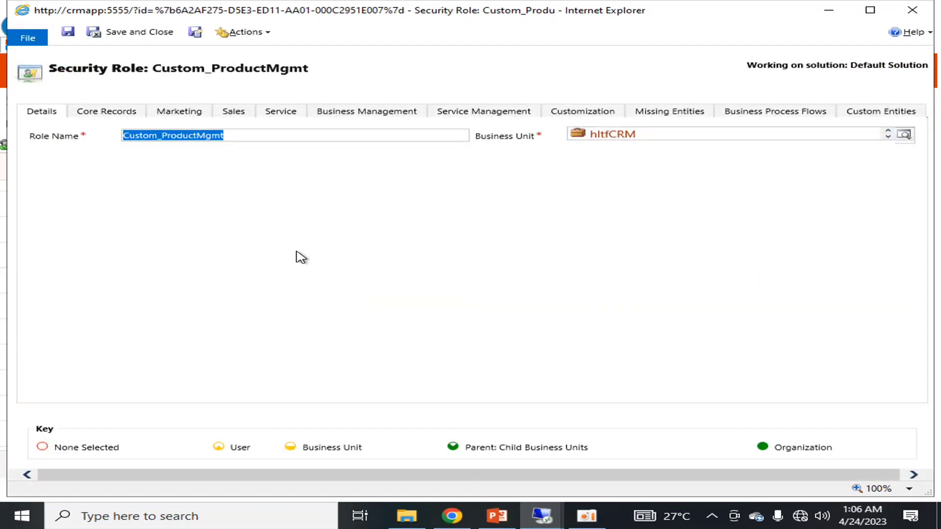
left_click(866, 120)
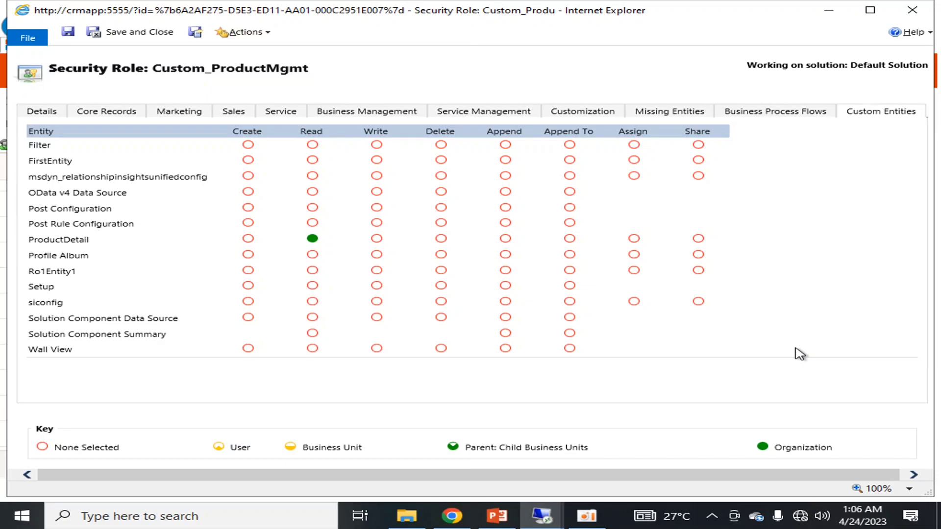
left_click(312, 176)
left_click(312, 192)
left_click(313, 207)
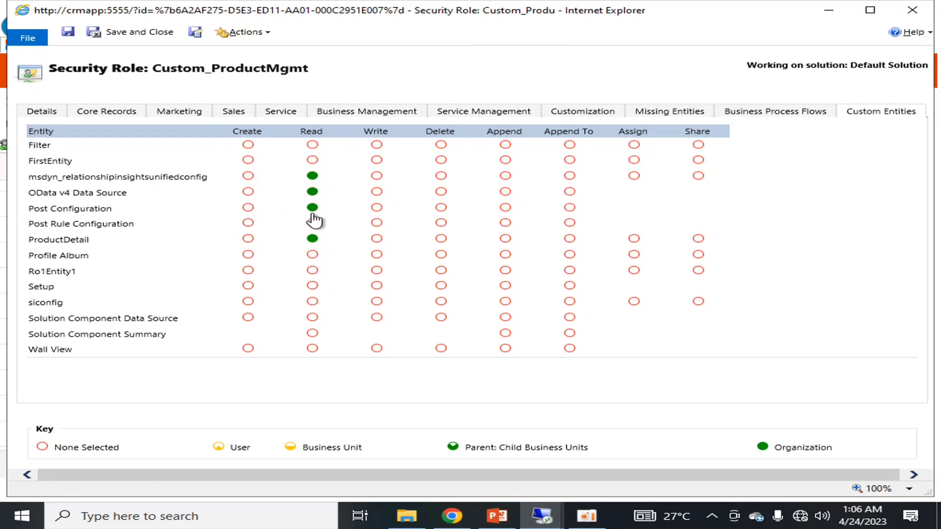
left_click(313, 224)
Set Organization Read on Profile Album, Setup, siconfig, Solution Component Data Source, Solution Component Summary and Wall View.
left_click(312, 254)
left_click(312, 255)
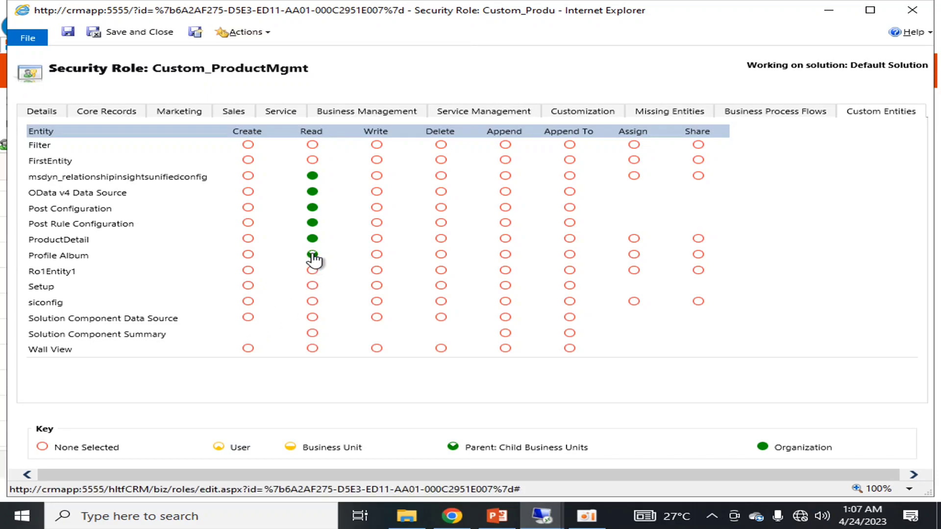
left_click(312, 285)
left_click(312, 302)
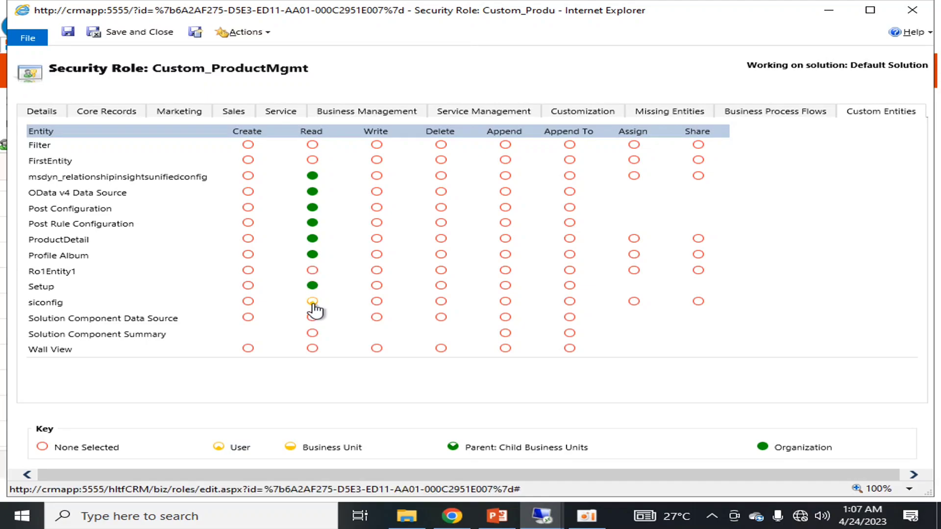
left_click(312, 317)
left_click(312, 333)
left_click(312, 349)
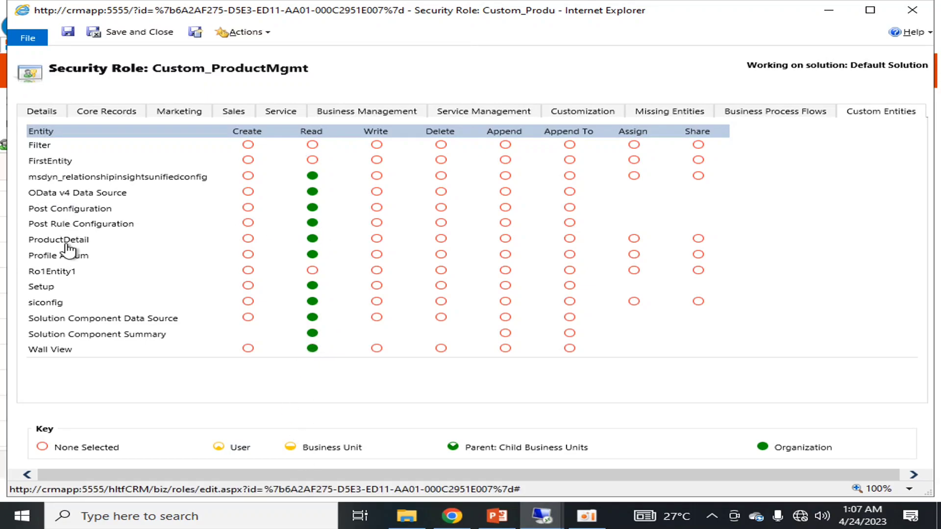
Set ProductDetail's Create, Write, Delete, Assign and Share to Organization and save with Ctrl+S.
left_click(249, 239)
left_click(249, 239)
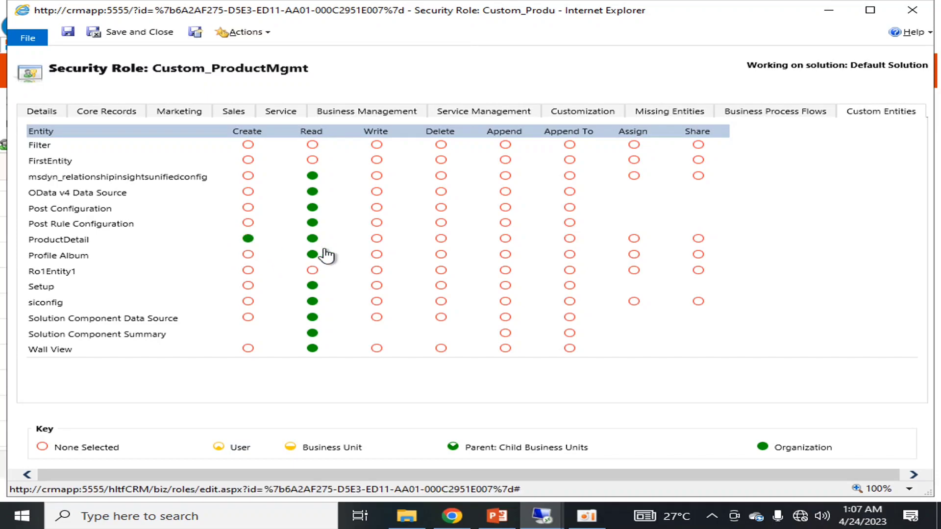
left_click(377, 240)
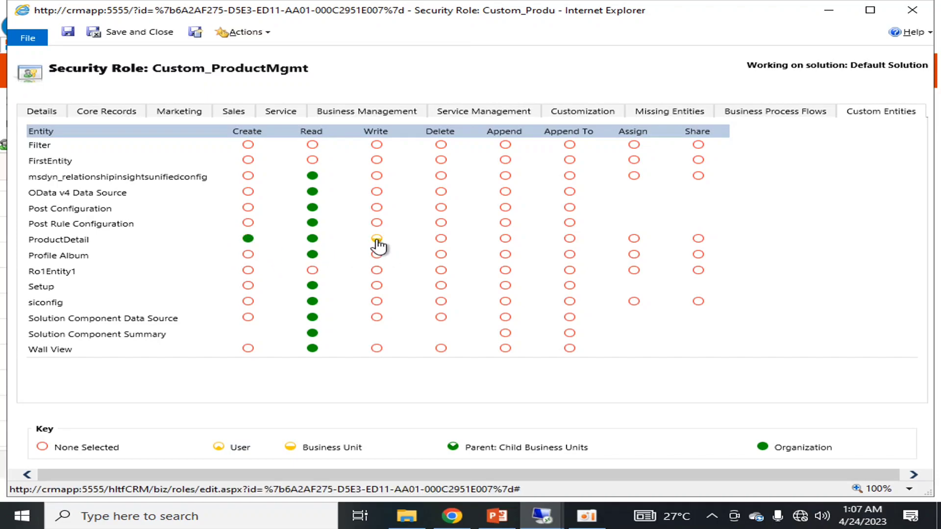
left_click(442, 240)
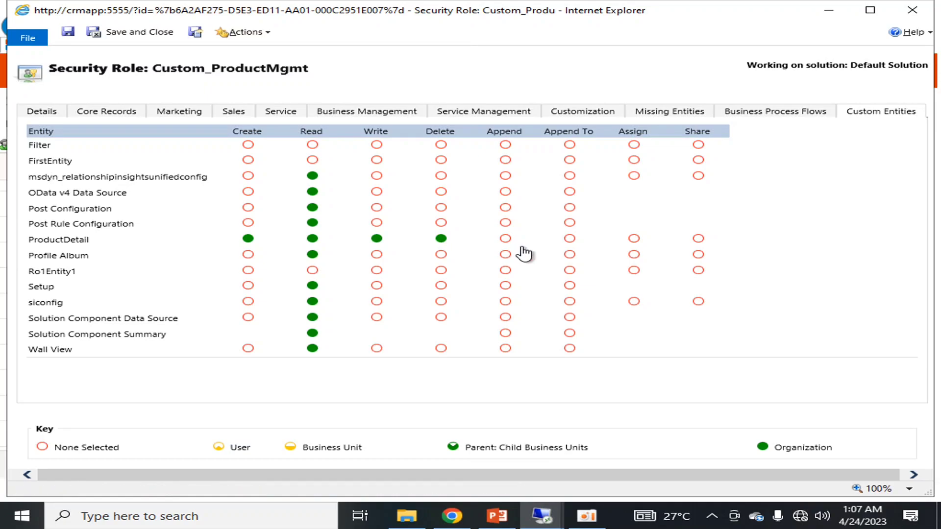
left_click(634, 239)
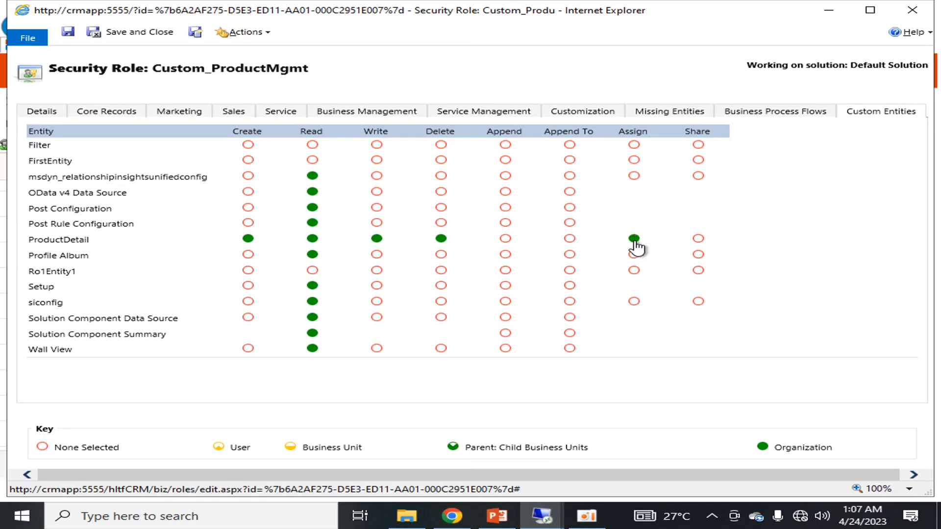
left_click(700, 240)
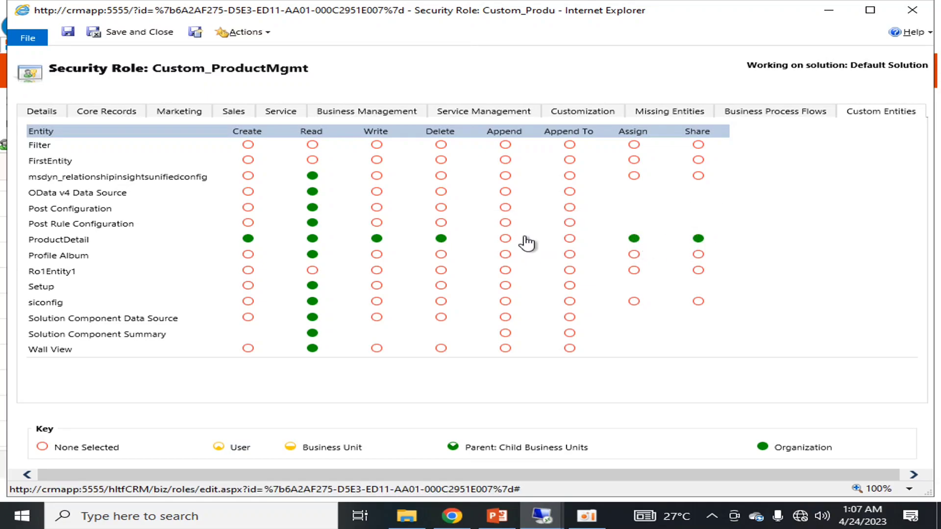
key("ctrl+s")
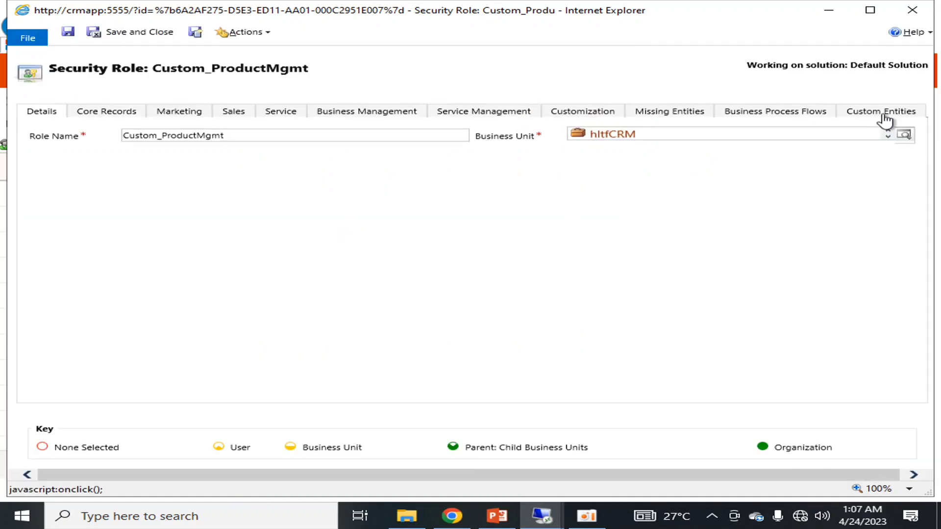
On the Customization tab, set Theme, View, Virtual Entity Data Source and Web Resource Read to Organization, then save and close.
left_click(883, 115)
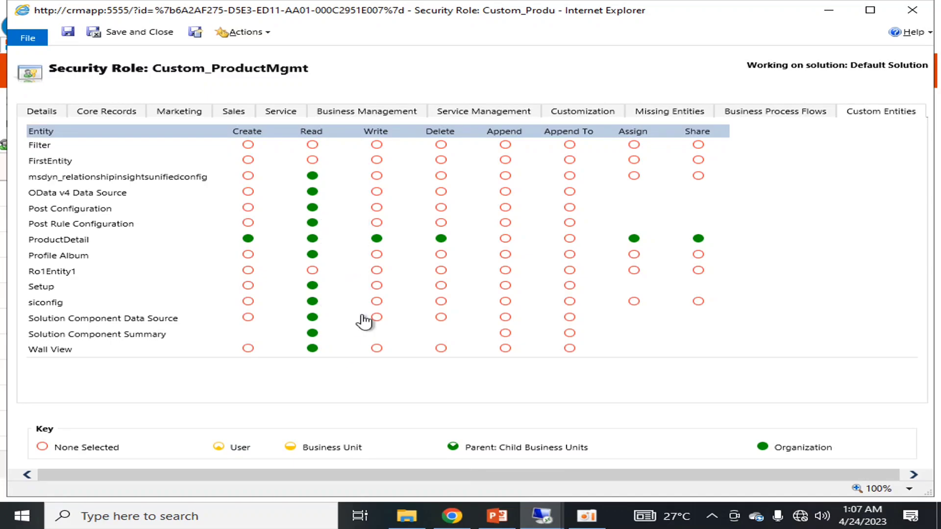
left_click(583, 112)
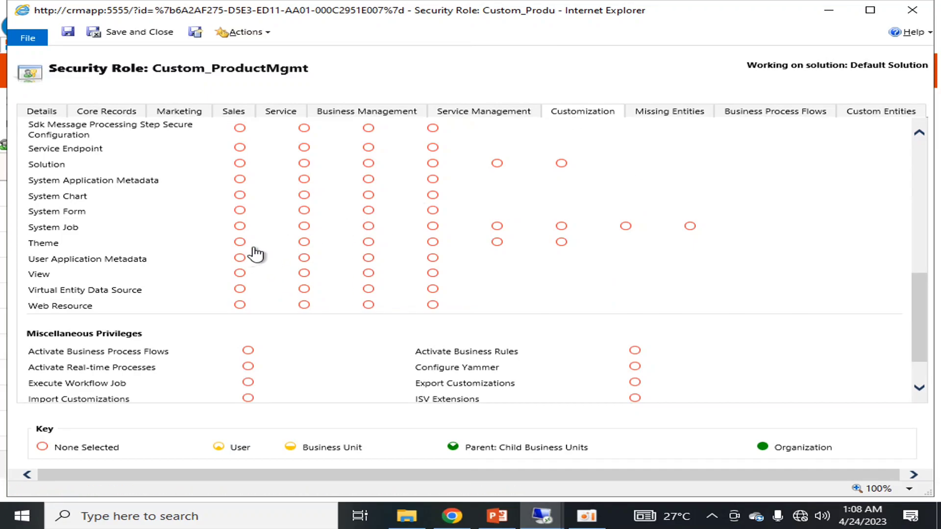
left_click(304, 248)
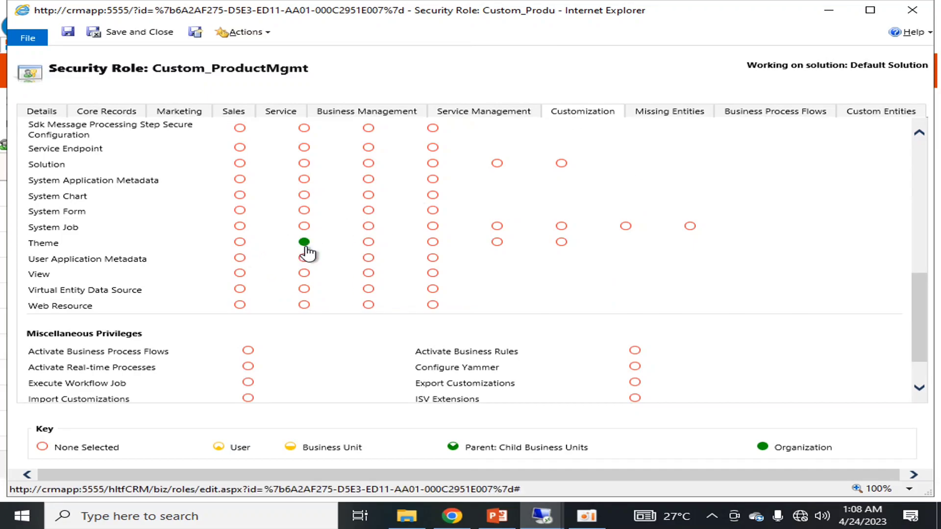
left_click(304, 273)
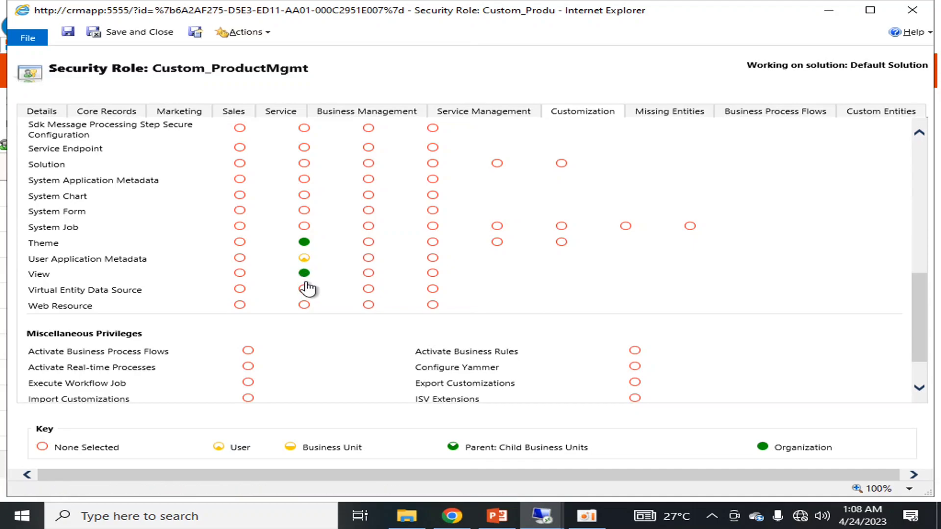
left_click(304, 289)
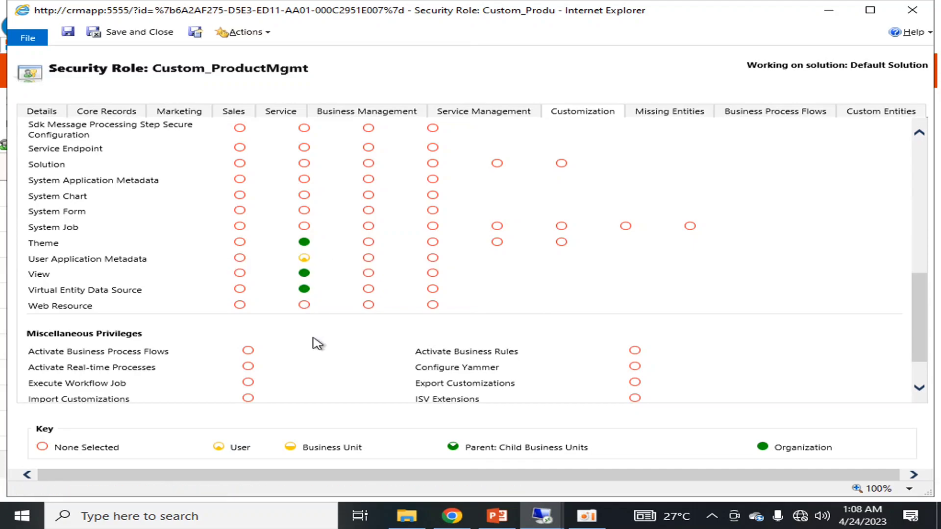
left_click(305, 305)
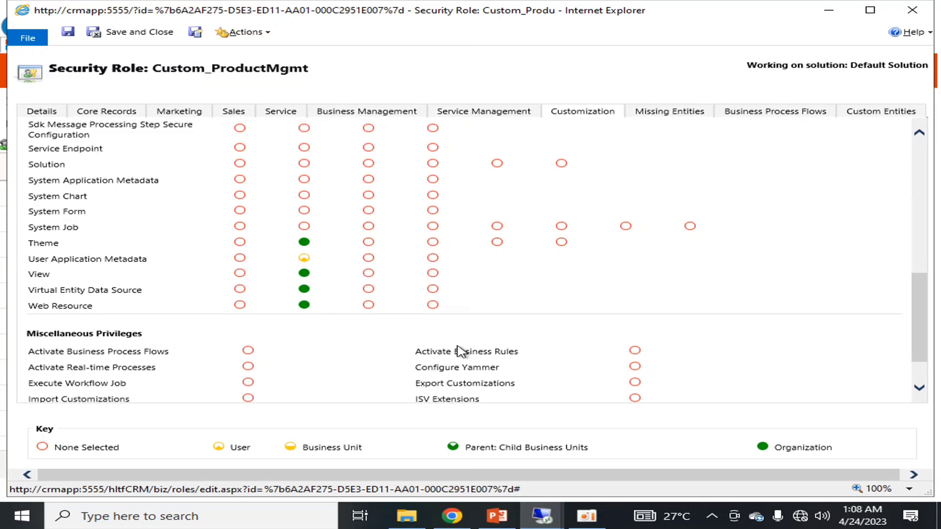
left_click(69, 33)
left_click(137, 33)
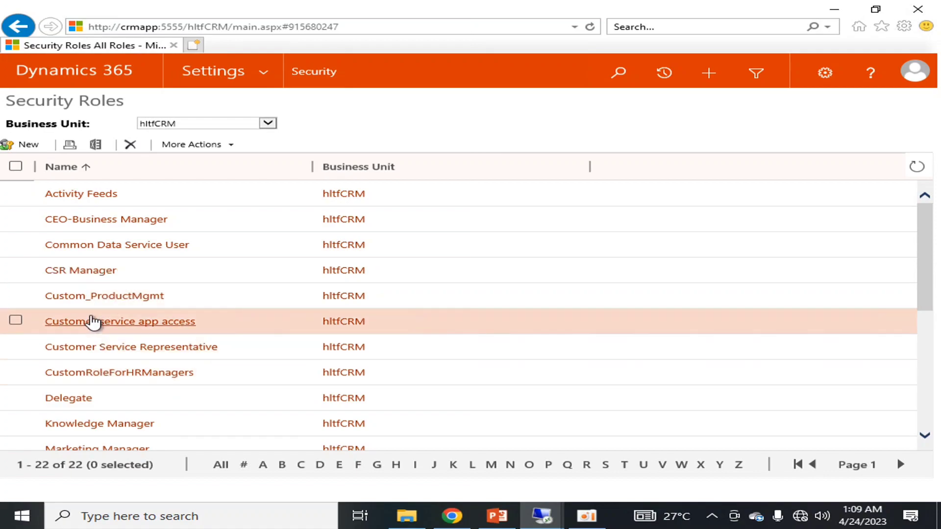
Open the ProductManagement team from the Teams list on the Security page.
left_click(101, 296)
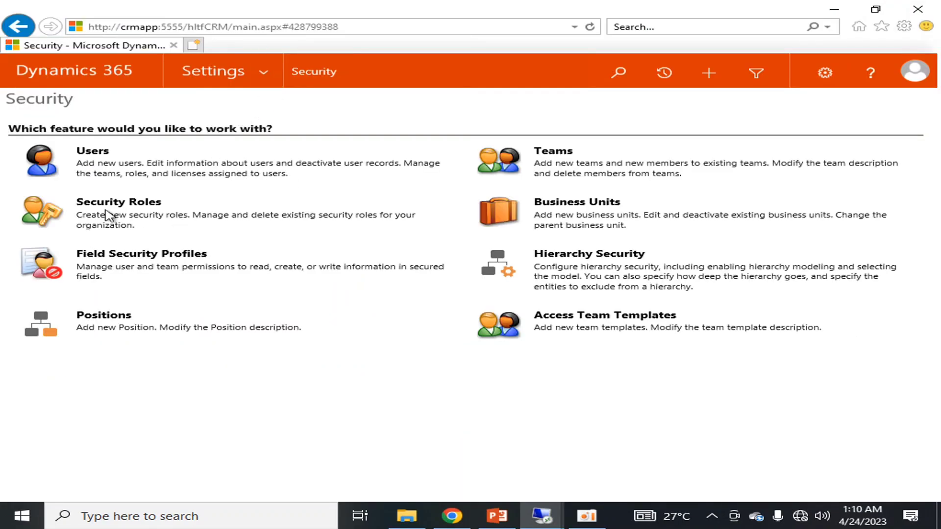
left_click(552, 151)
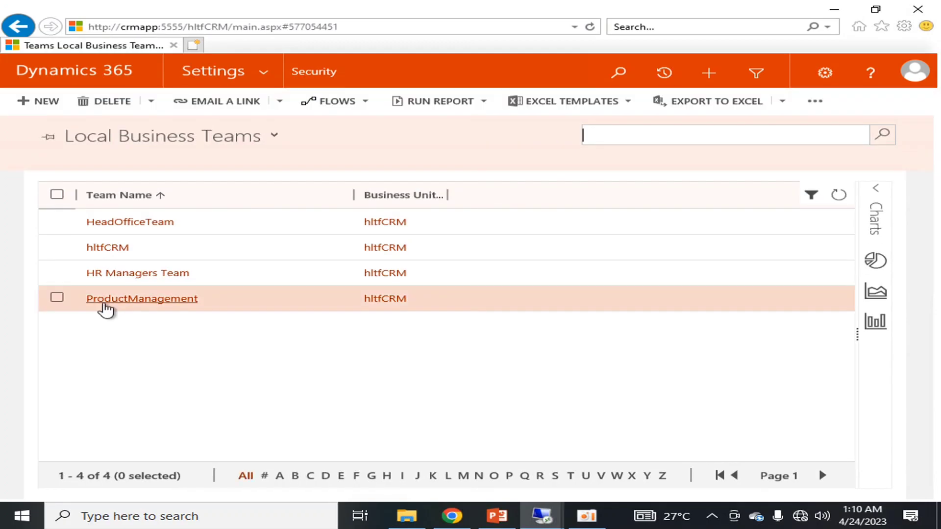
left_click(156, 306)
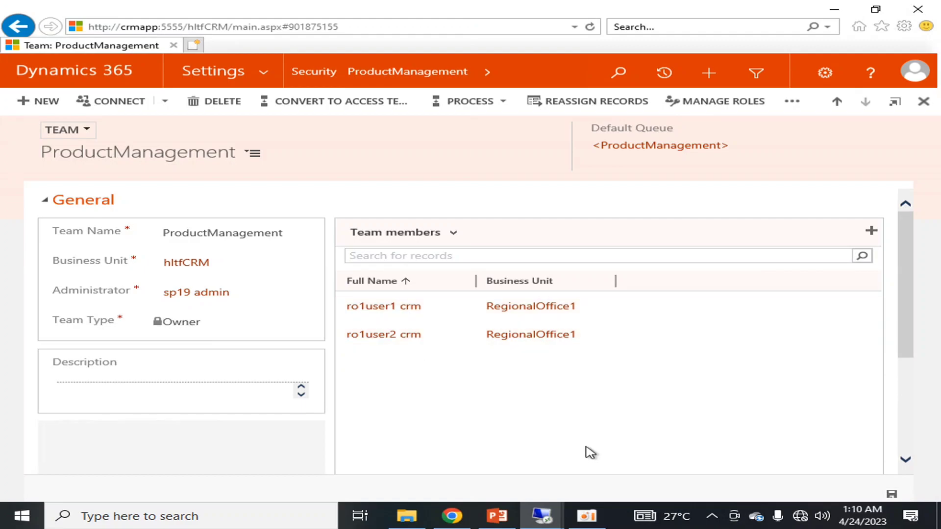
Tick Custom_ProductMgmt in the team's Manage Roles dialog, apply it, and reopen to verify it's checked.
left_click(722, 101)
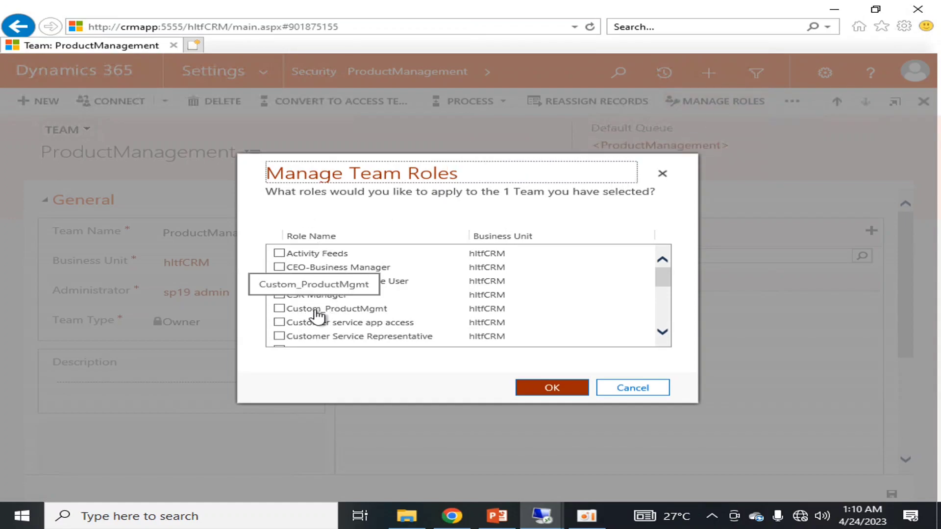
left_click(280, 309)
left_click(526, 387)
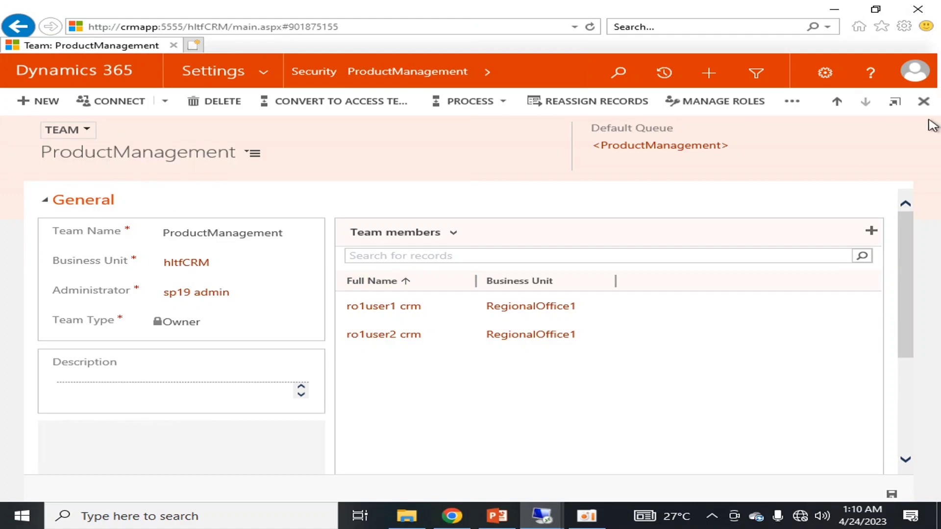
left_click(720, 102)
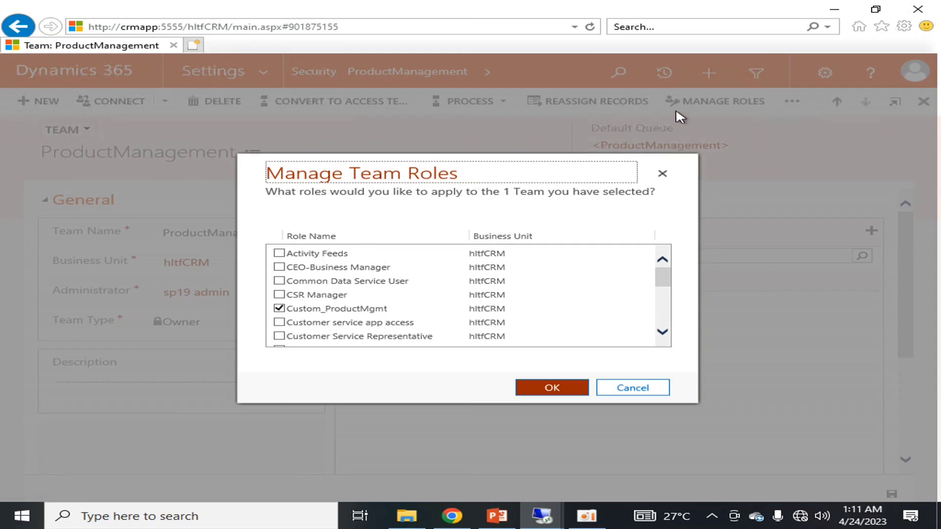
left_click(557, 392)
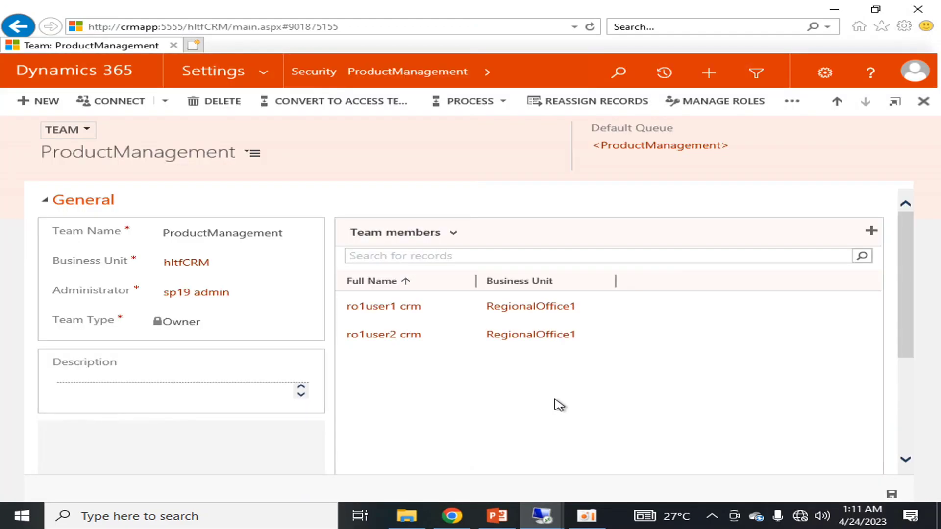
Select the team member, then open CustomModule's ProductDetails records view.
left_click(388, 313)
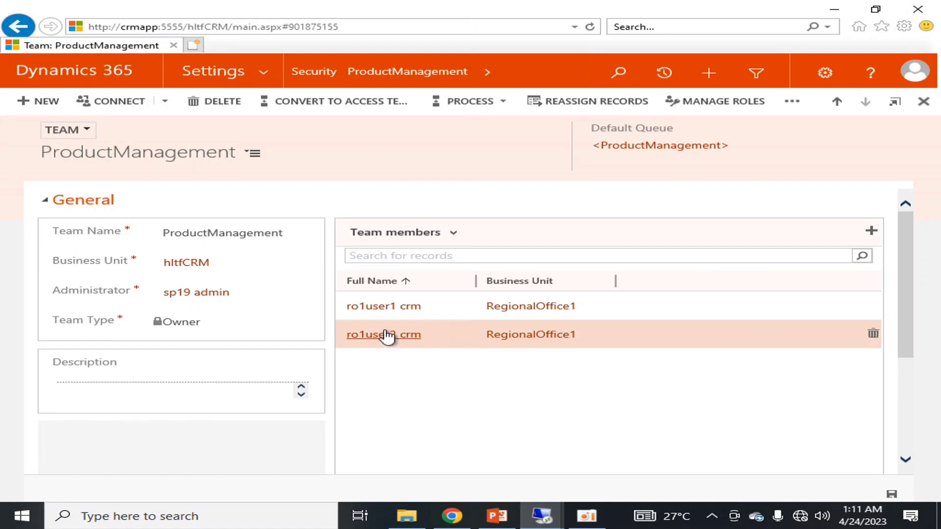
left_click(265, 75)
left_click(7, 127)
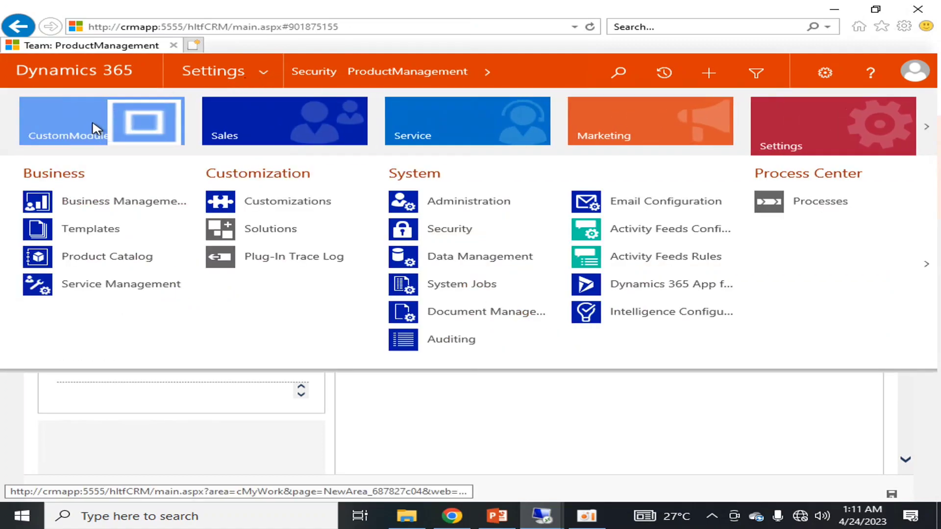
left_click(93, 120)
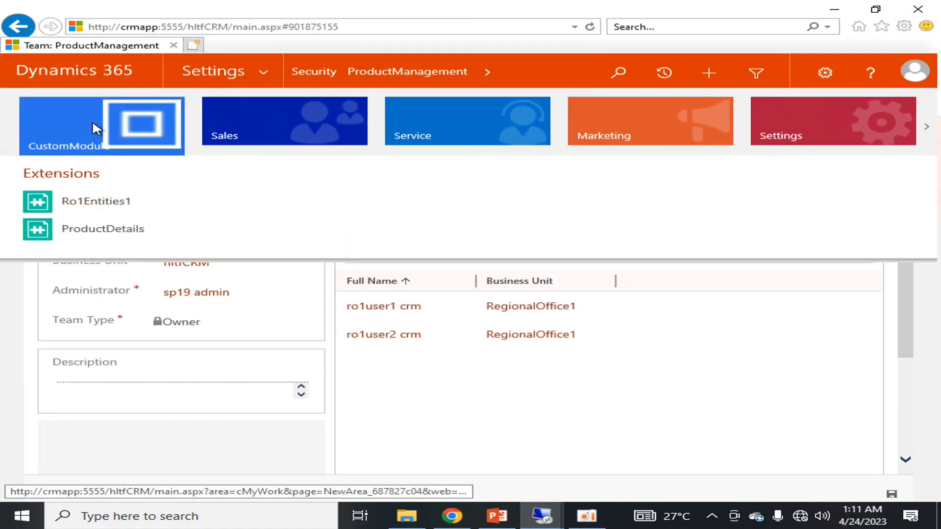
left_click(91, 231)
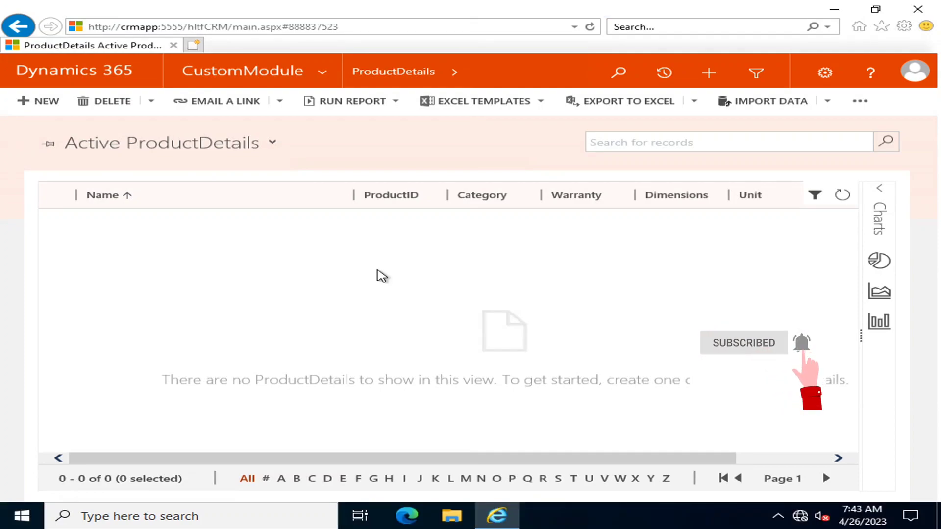
Go to Settings > Security > Security Roles to list hltfCRM's 22 roles.
left_click(325, 78)
left_click(772, 137)
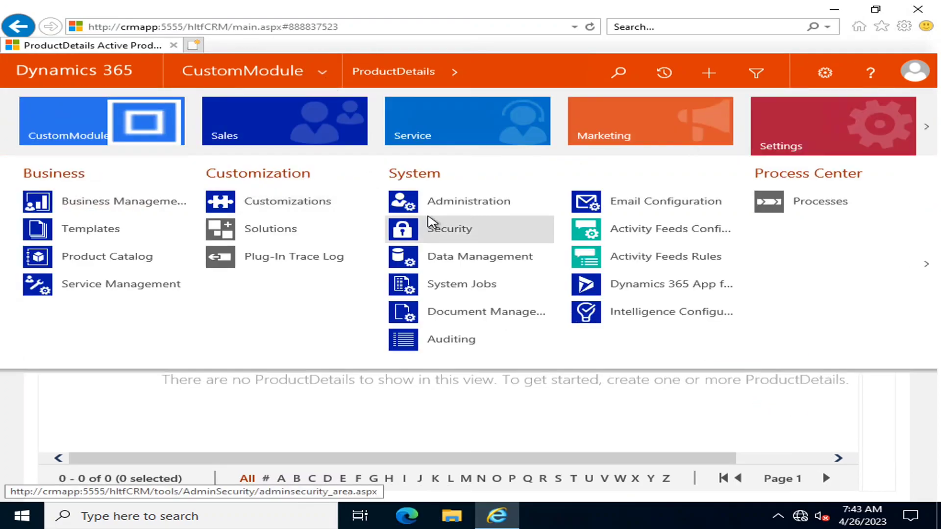
left_click(431, 227)
left_click(127, 206)
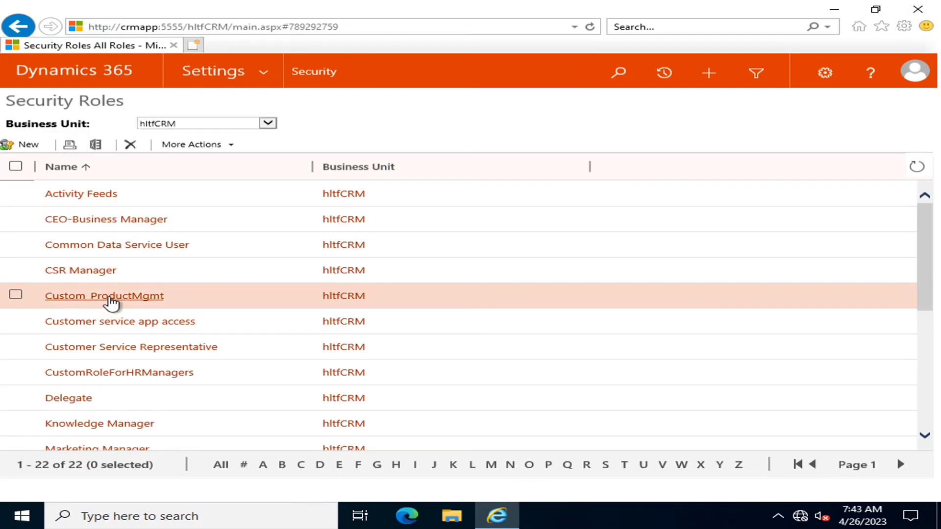
left_click(108, 297)
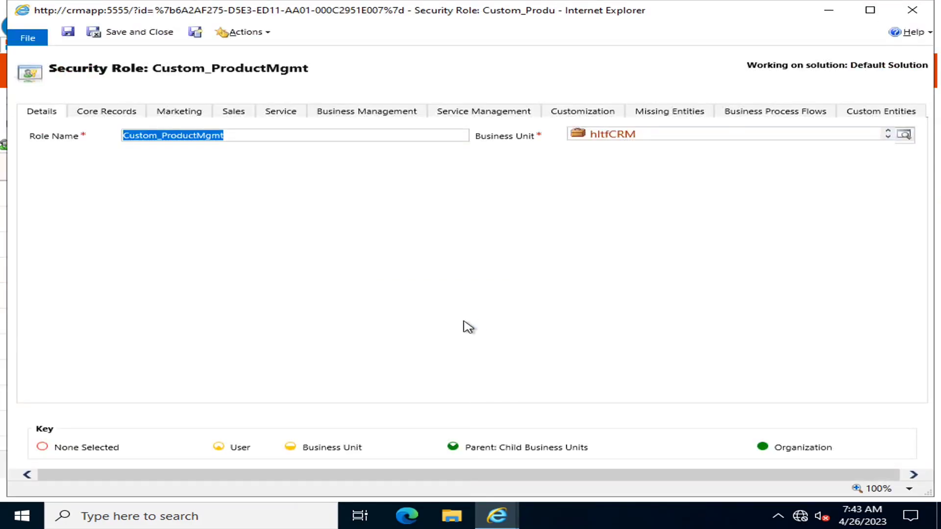
left_click(128, 116)
left_click(879, 113)
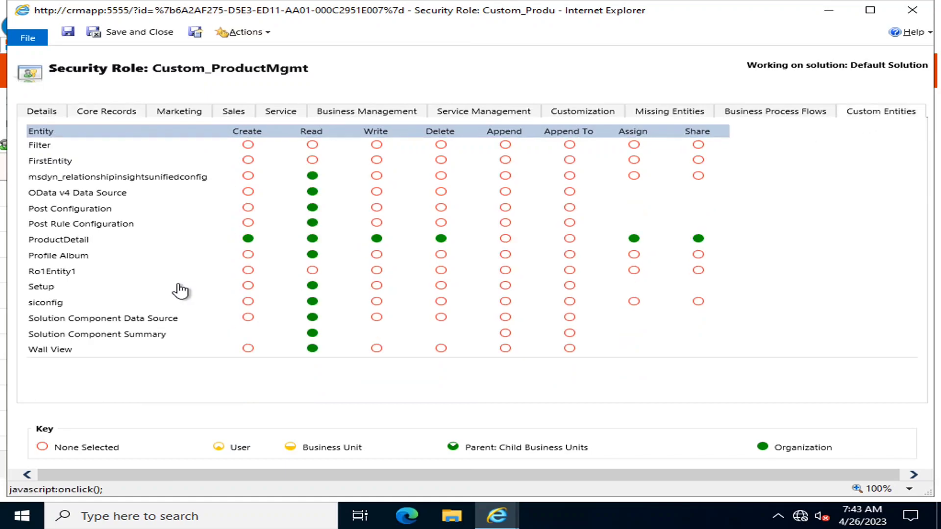
left_click(248, 239)
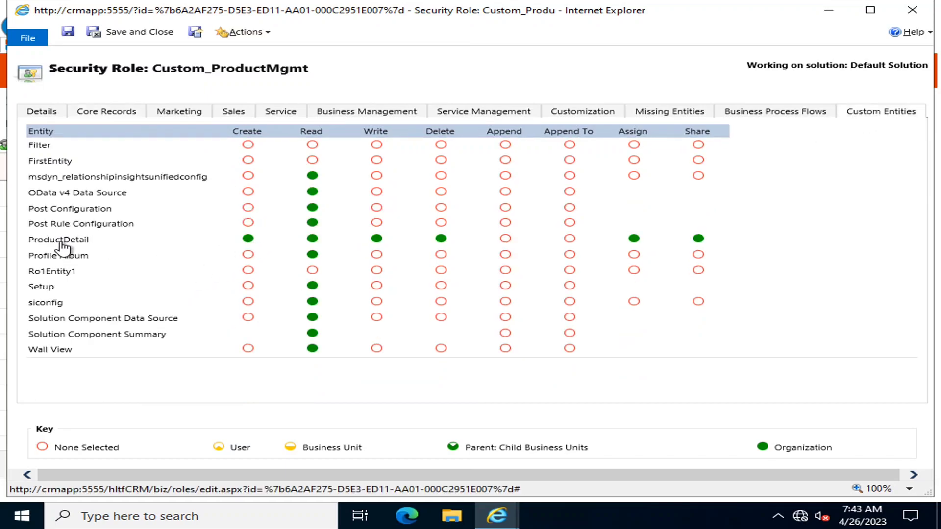
left_click(313, 222)
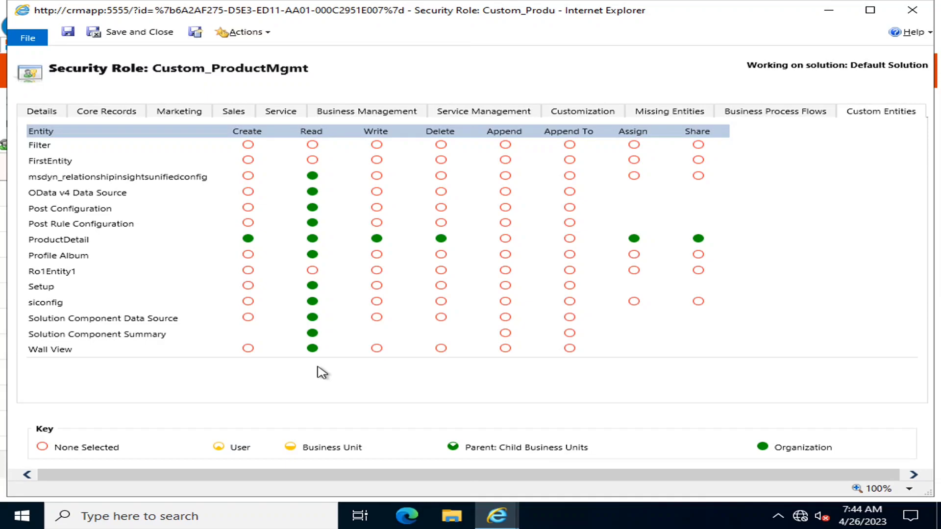
left_click(829, 11)
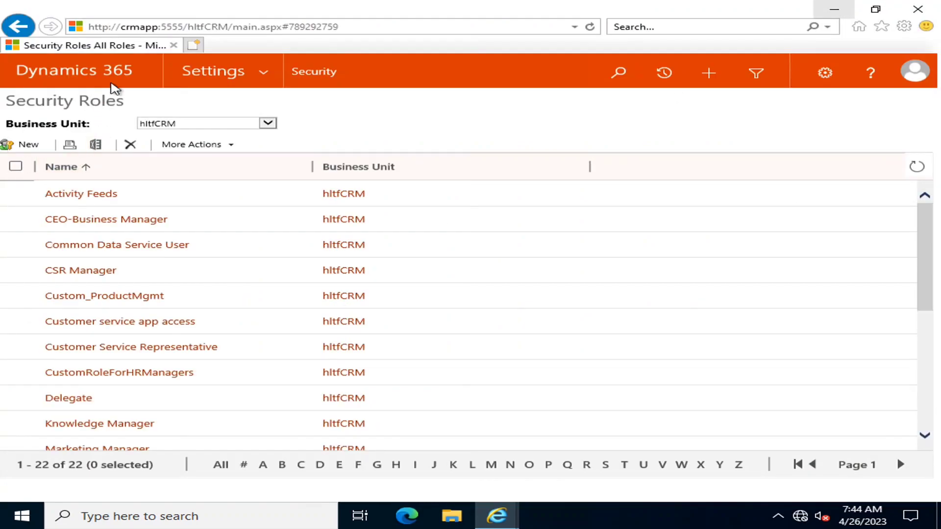
left_click(269, 72)
Open ProductDetails in CustomModule, show and hide its charts, and open then close Advanced Find.
left_click(8, 126)
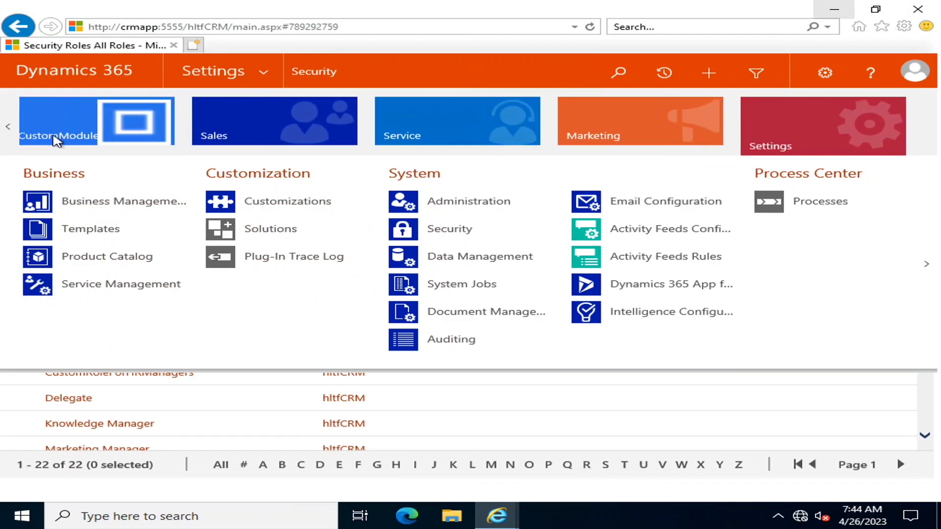
left_click(57, 140)
left_click(71, 235)
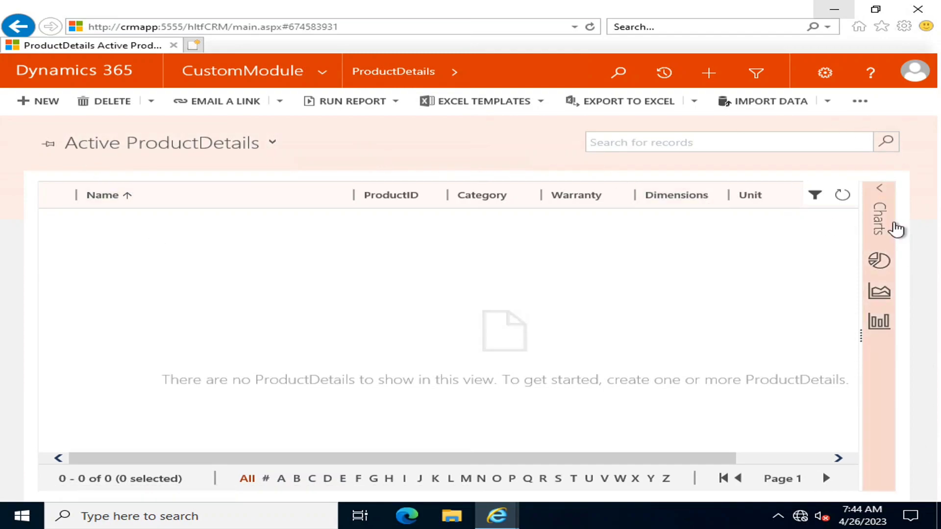
left_click(883, 195)
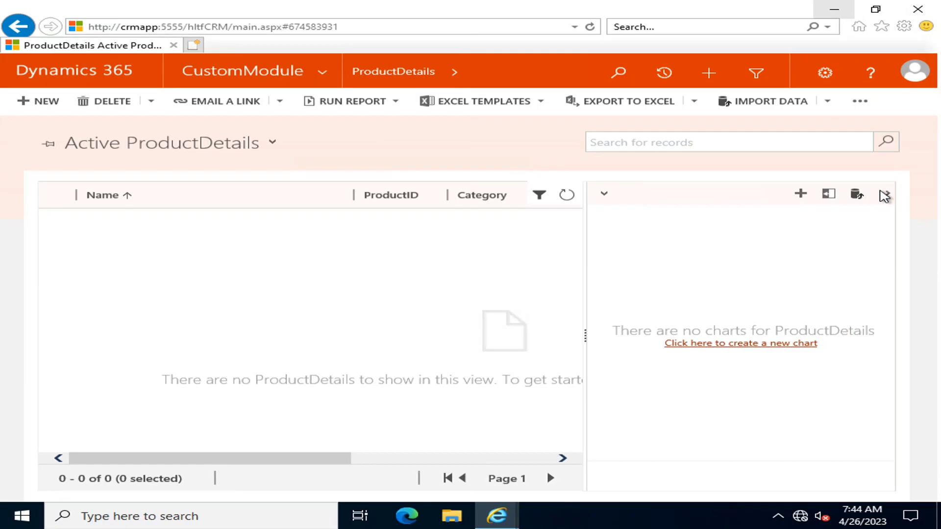
left_click(884, 196)
left_click(757, 73)
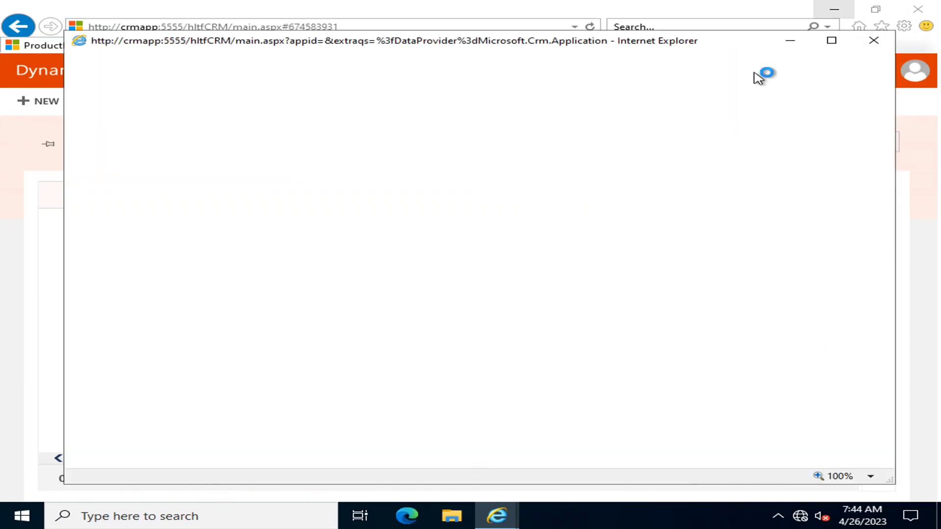
left_click(874, 40)
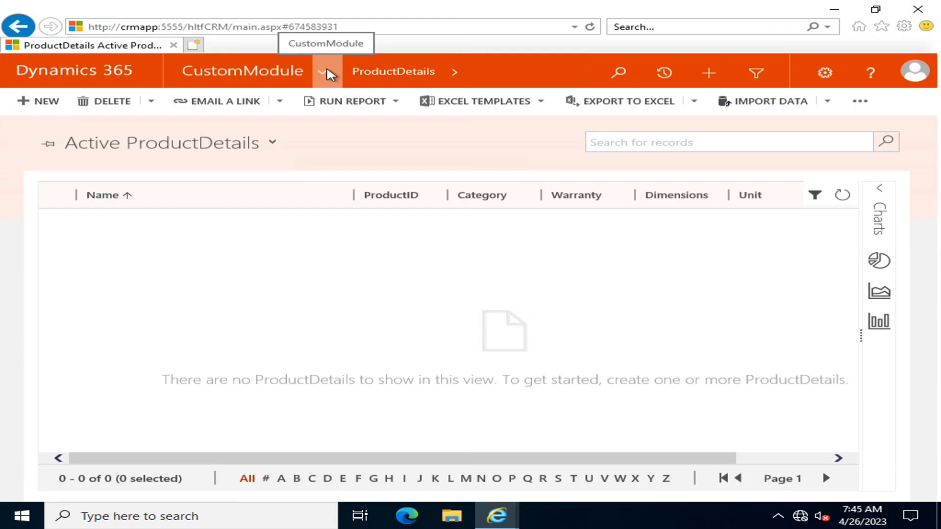
Switch to the empty Active Ro1Entities1 view, reload it, and open the Settings area.
left_click(139, 80)
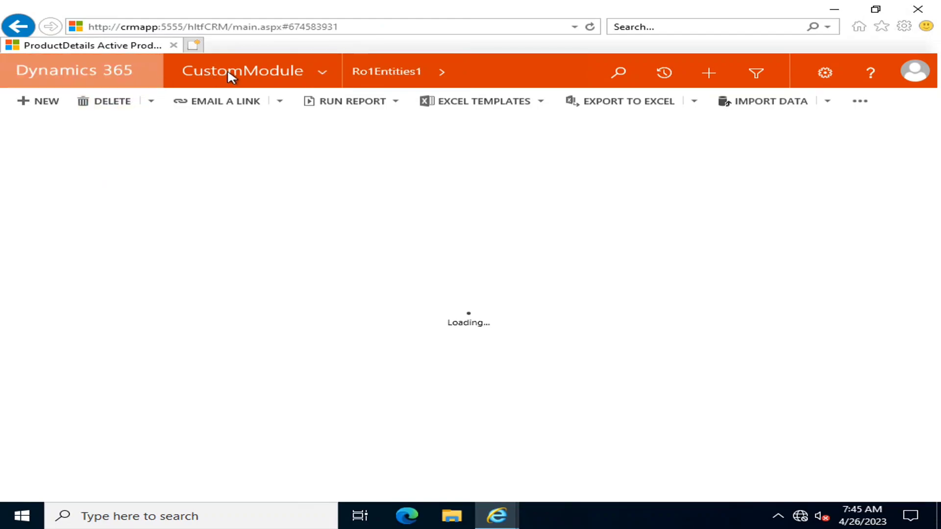
left_click(324, 73)
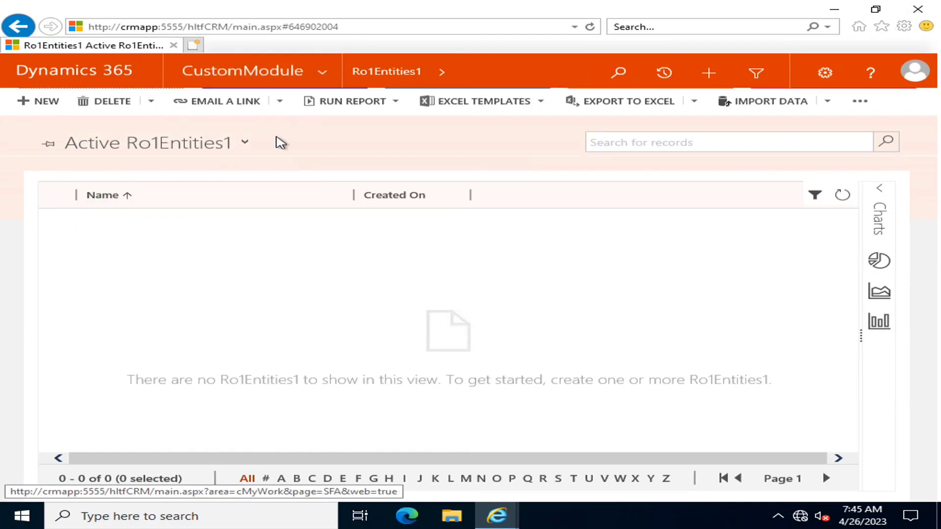
left_click(143, 83)
left_click(322, 73)
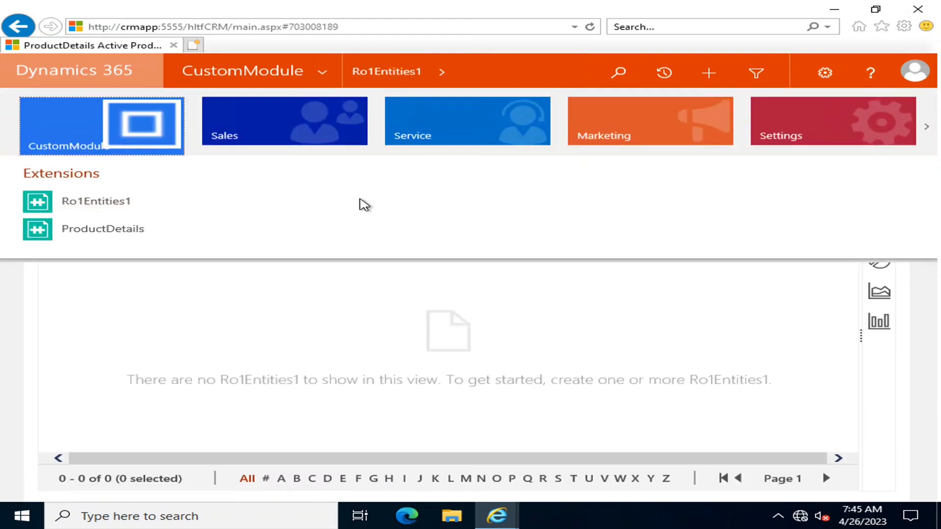
left_click(822, 130)
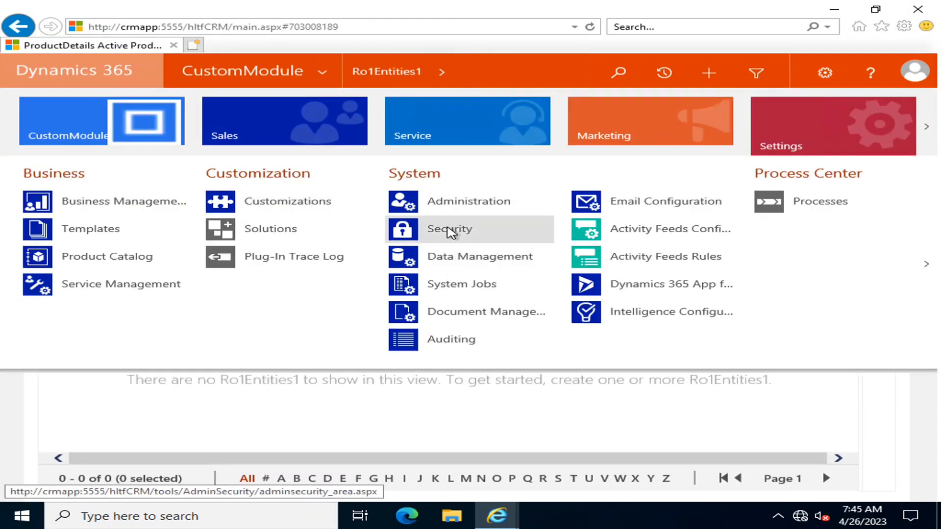
From Security > Teams, open ProductManagement and confirm Custom_ProductMgmt in Manage Roles.
left_click(448, 231)
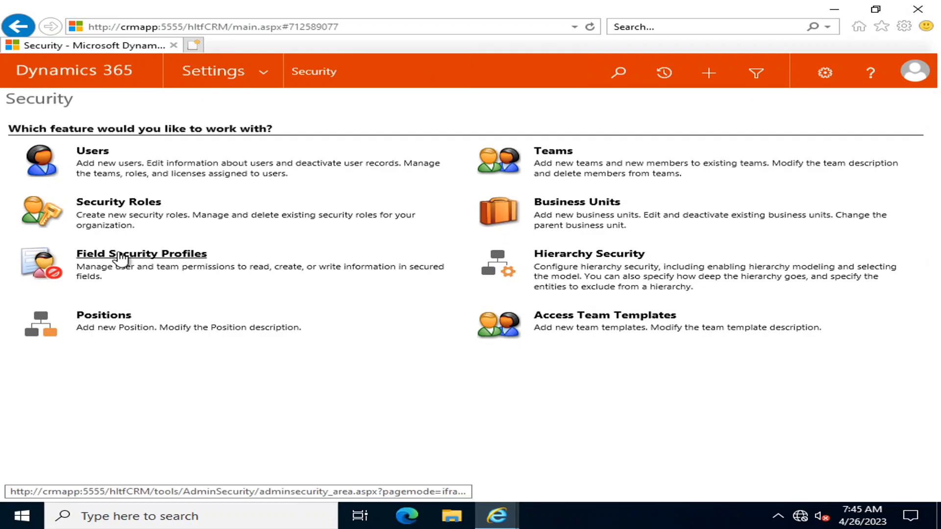
left_click(554, 153)
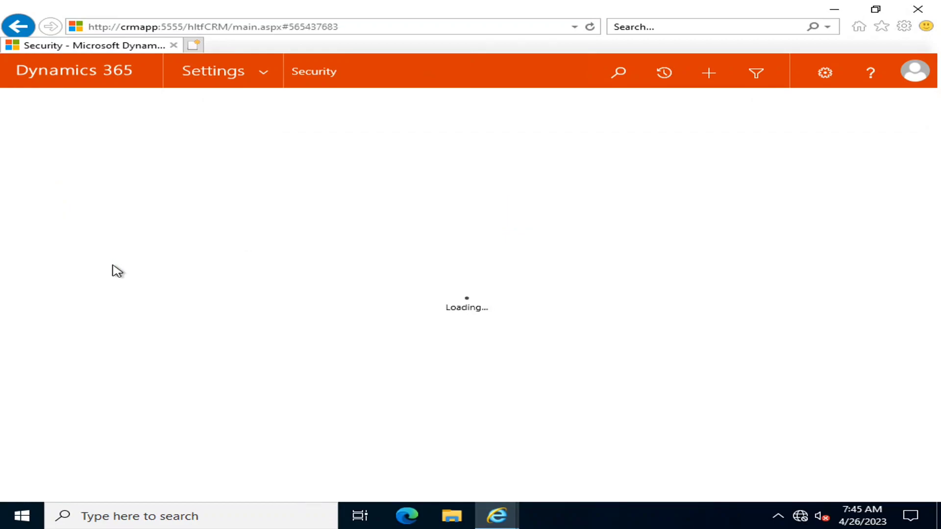
left_click(151, 299)
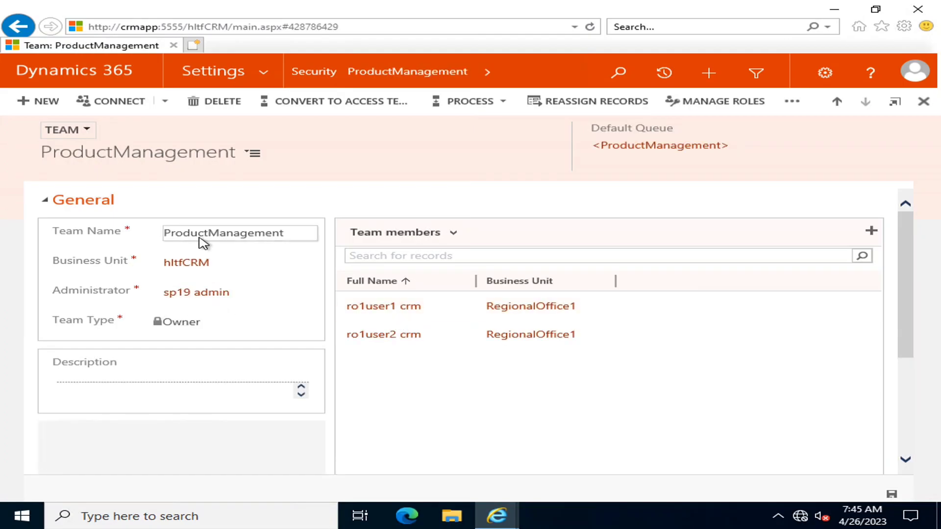
left_click(716, 101)
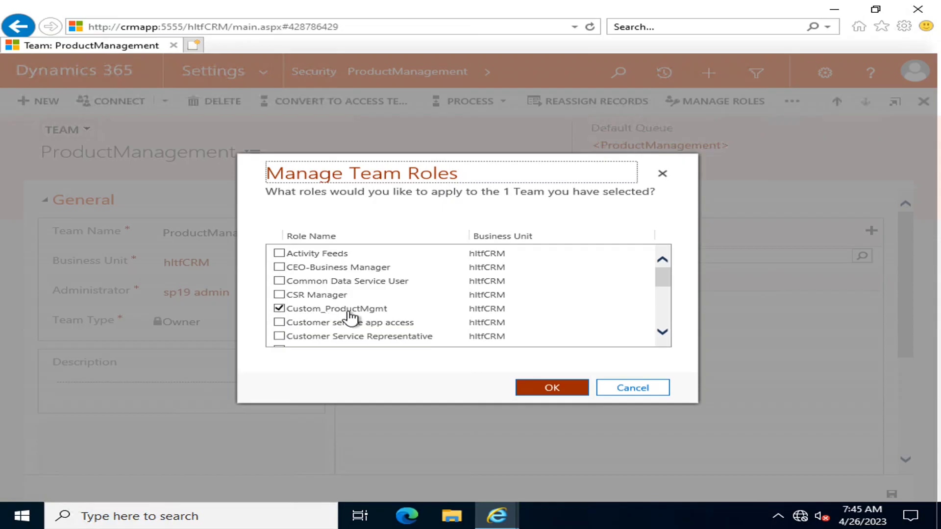
left_click(539, 389)
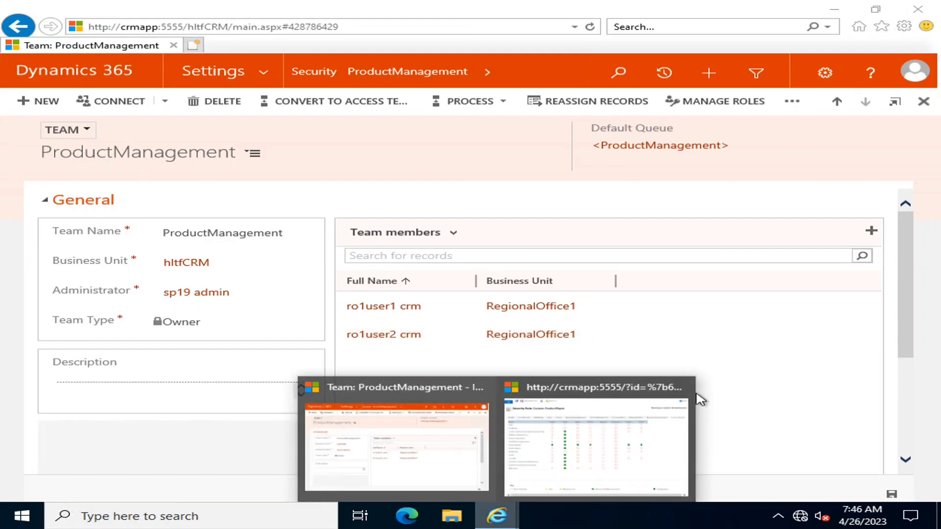
right_click(512, 517)
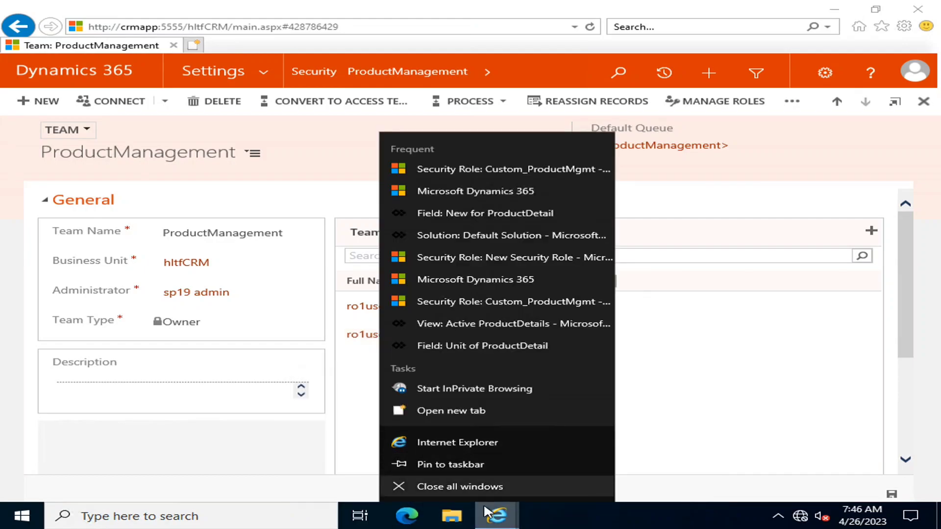
Start an InPrivate window, dismiss the security warning, and load the pasted CRM address.
left_click(468, 390)
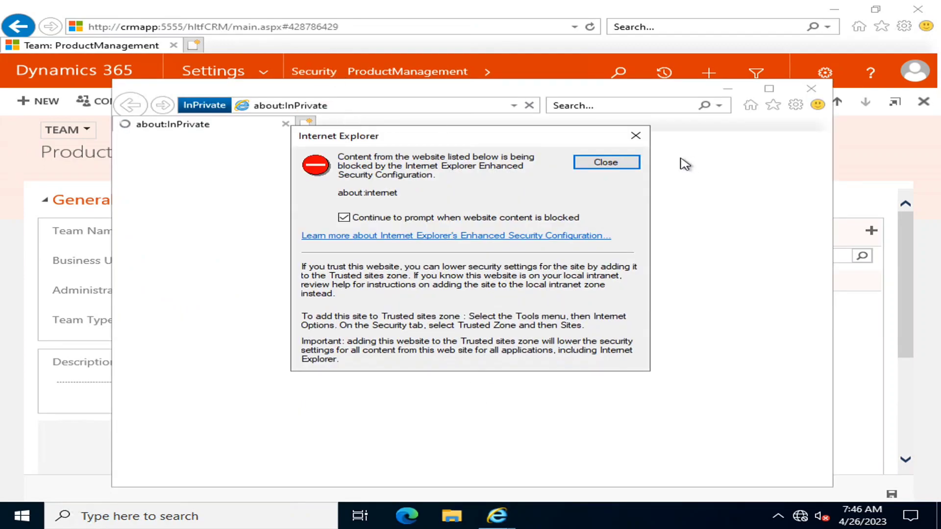
left_click(606, 163)
left_click(497, 109)
type("http://crmapp:5555/hltfCRM/main.aspx#57681277")
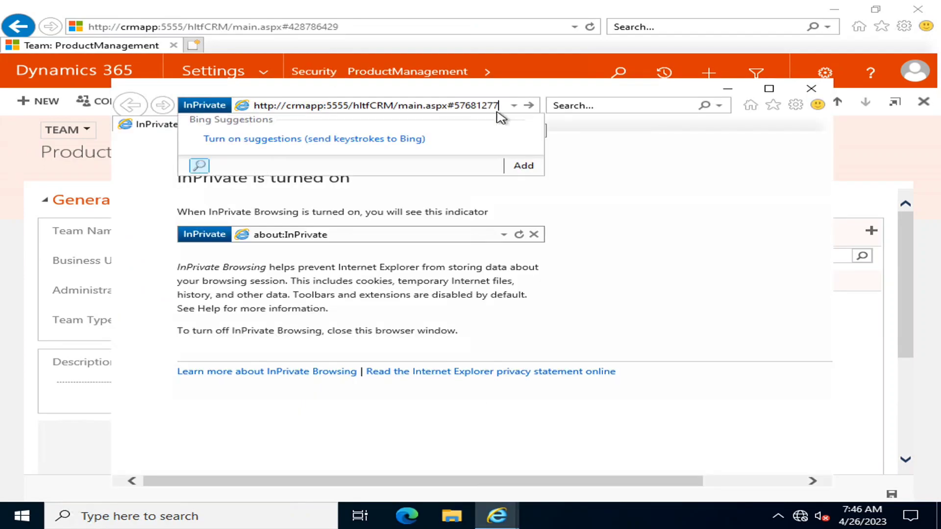
key("Return")
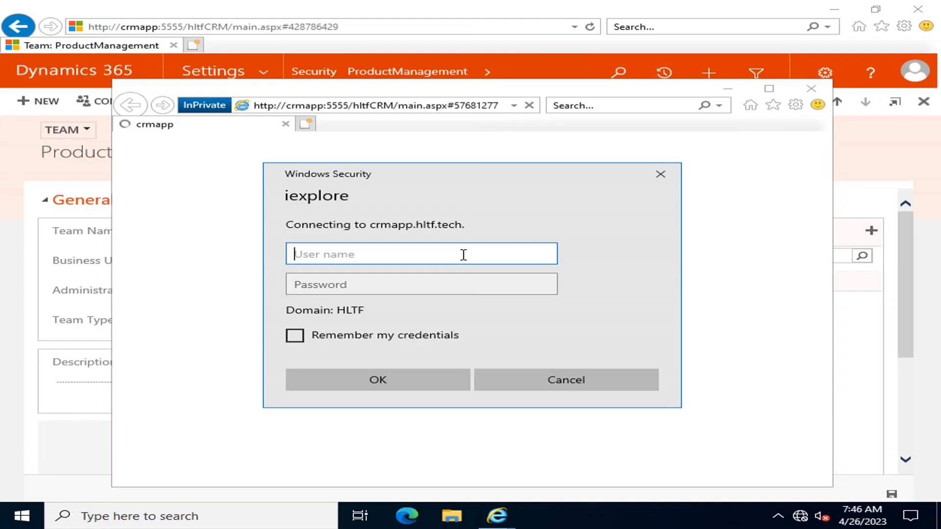
Enter the first team member's user name, checking it against their user record.
type("ro1user21")
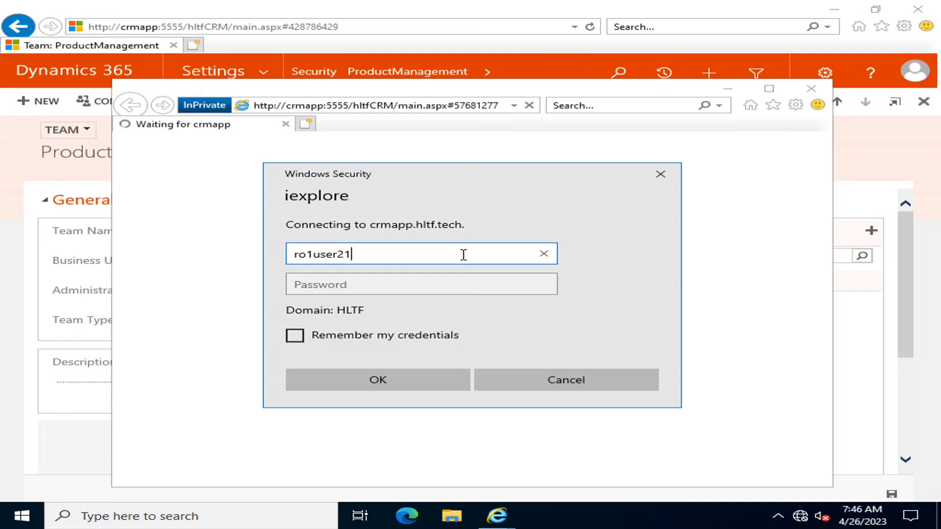
key("BackSpace")
key("BackSpace")
type("1")
key("Tab")
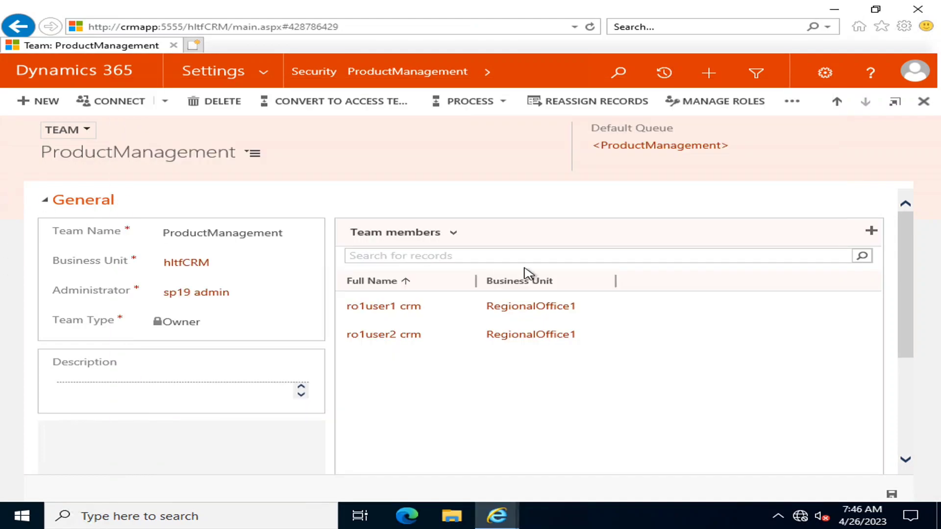
left_click(414, 308)
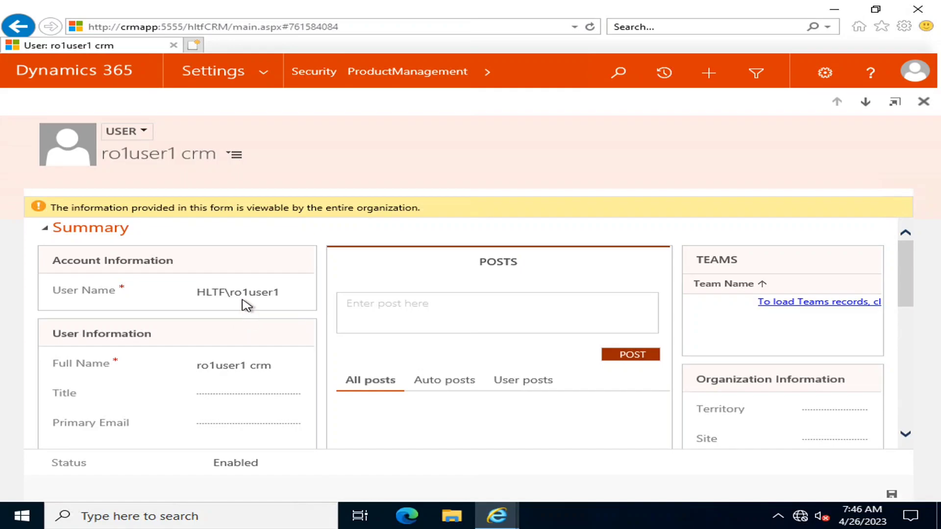
left_click(18, 26)
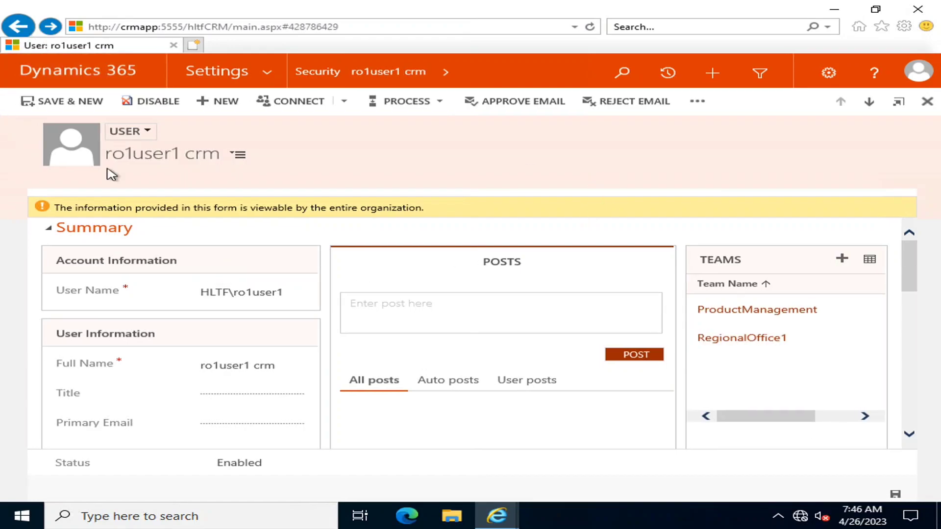
Enter the password, sign in, maximize the window, and dismiss the Explore Dynamics 365 tour.
mouse_move(496, 514)
left_click(698, 435)
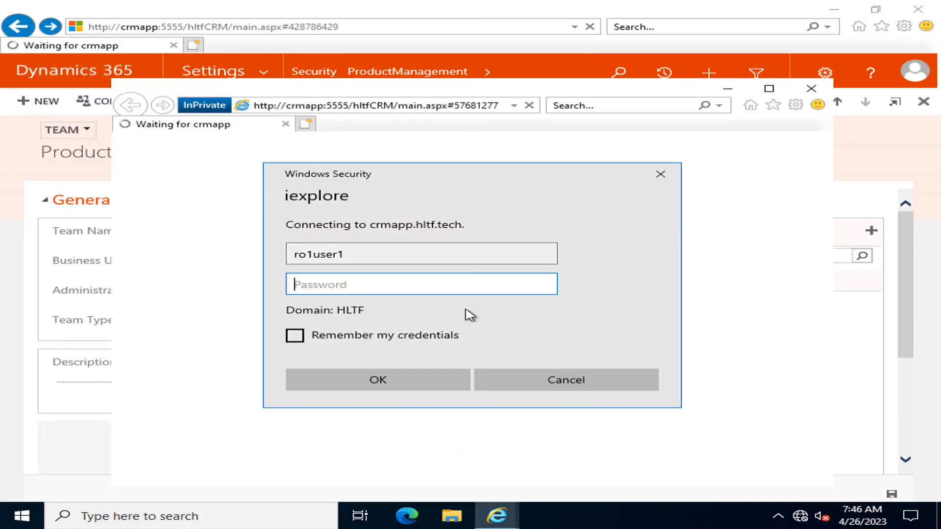
type("•••••")
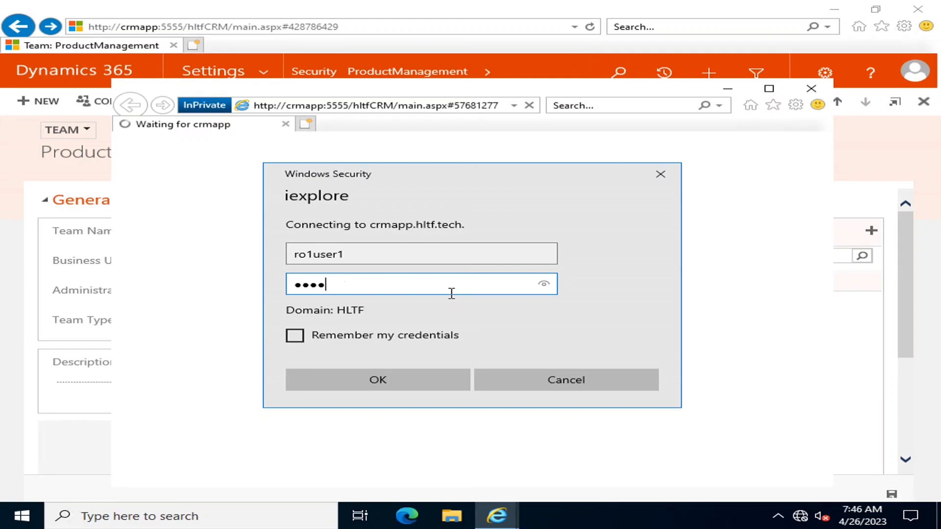
type("••••••")
key("Return")
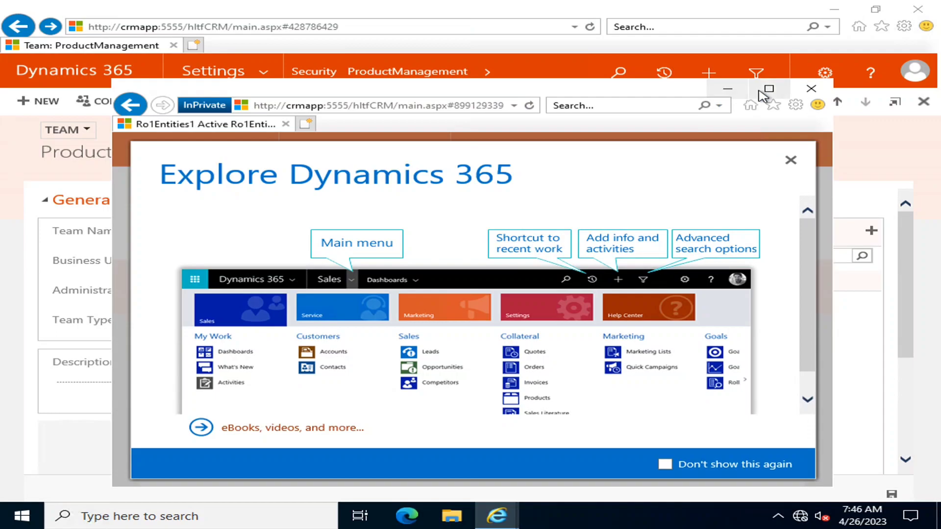
left_click(769, 88)
left_click(815, 106)
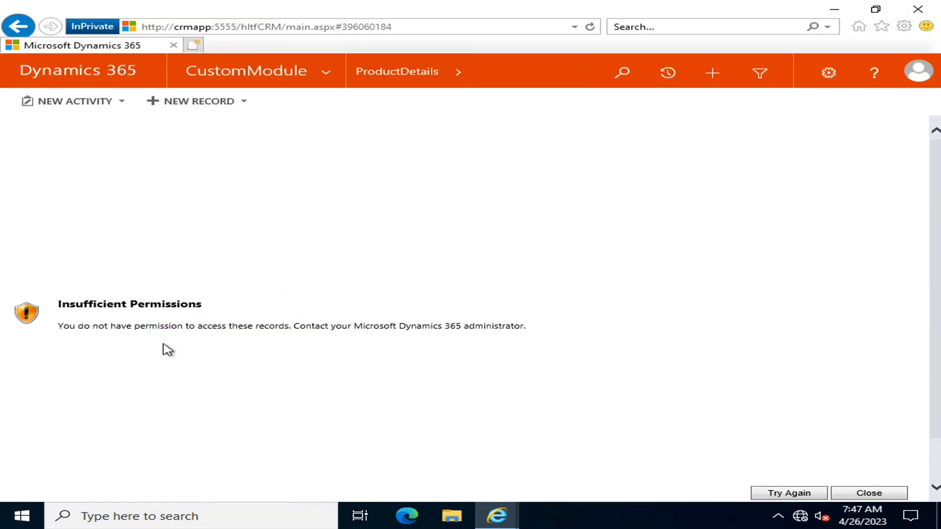
Check the signed-in user, then reconfirm the ProductManagement team's Custom_ProductMgmt role.
left_click(919, 71)
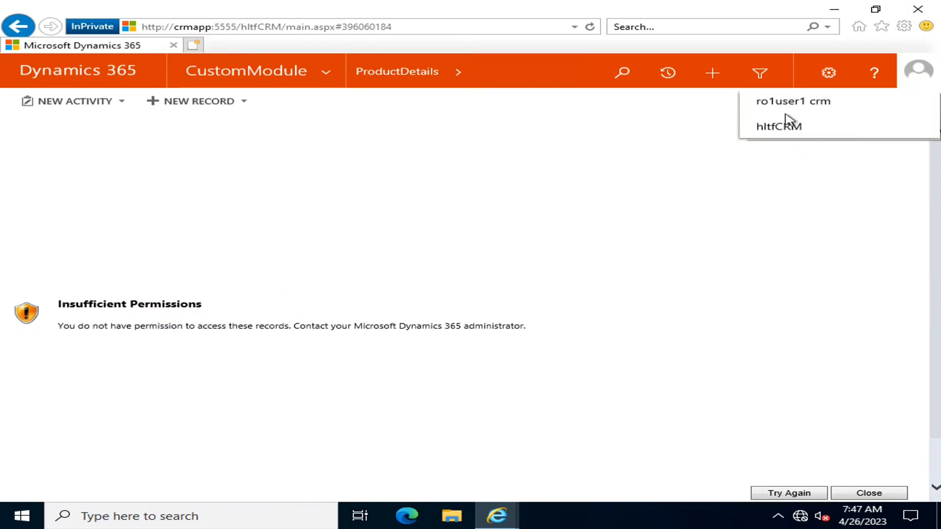
mouse_move(500, 513)
left_click(370, 468)
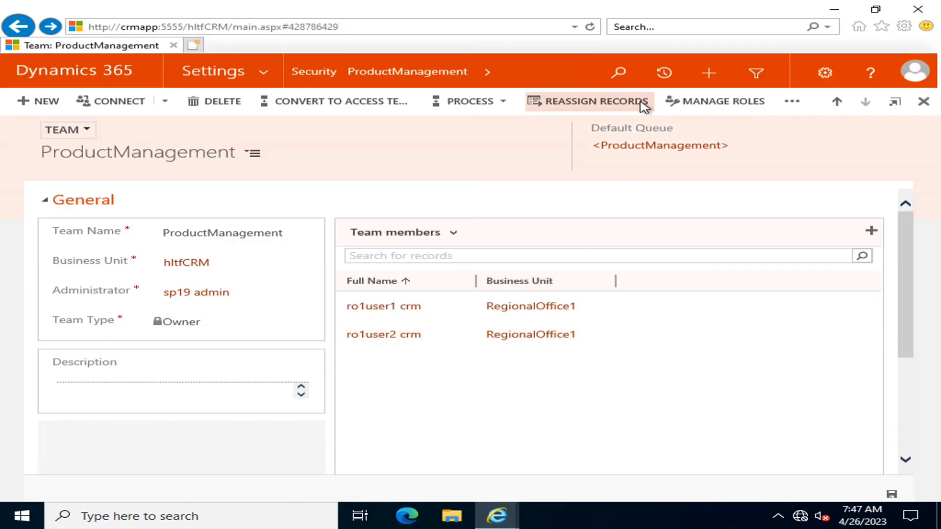
left_click(699, 100)
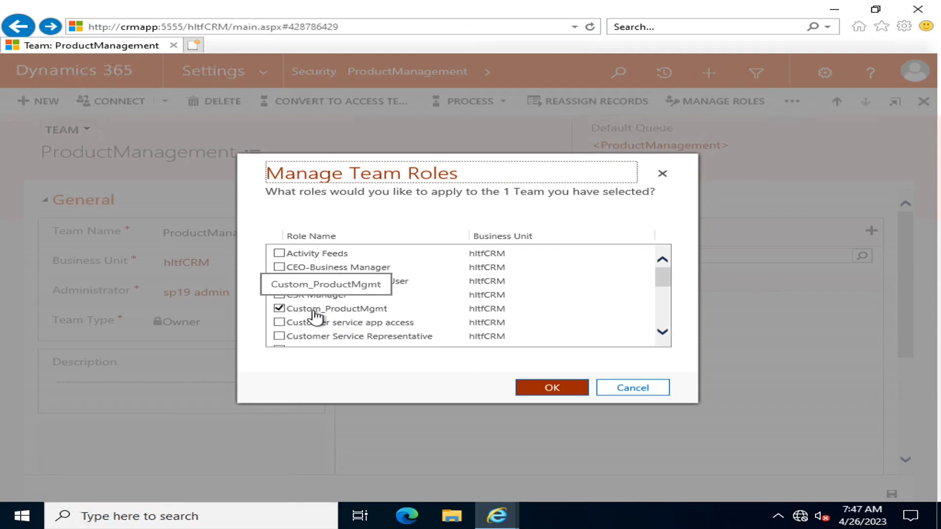
left_click(554, 389)
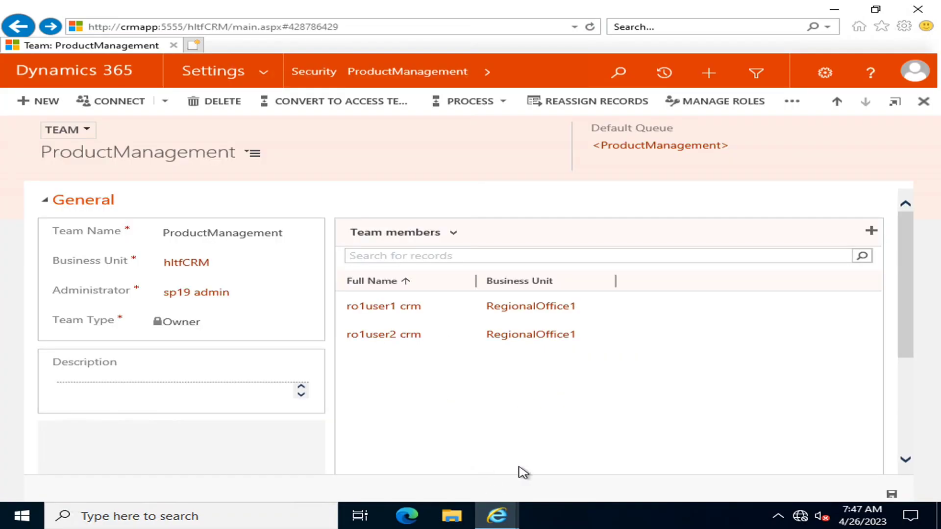
Review Custom_ProductMgmt's ProductDetail privileges, revisit the Insufficient Permissions page, then go to PowerPoint.
mouse_move(496, 514)
left_click(505, 470)
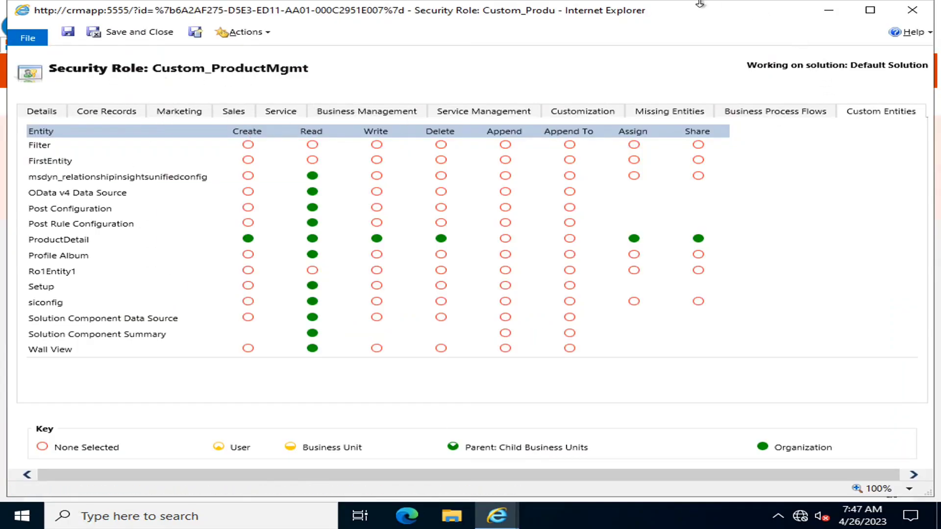
mouse_move(497, 514)
left_click(629, 465)
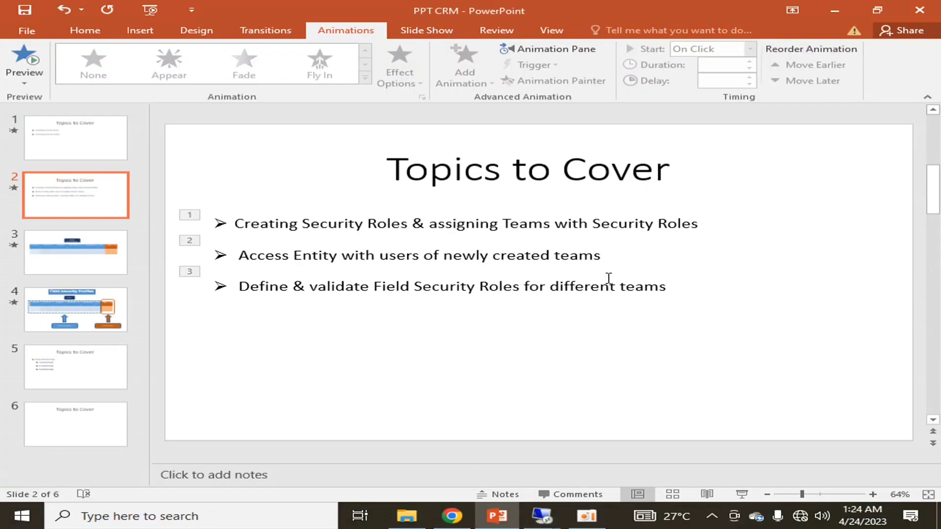
left_click(586, 17)
Highlight the second and third Topics to Cover bullets, then return to the Dynamics 365 remote session.
left_click_drag(239, 257, 586, 250)
left_click(641, 263)
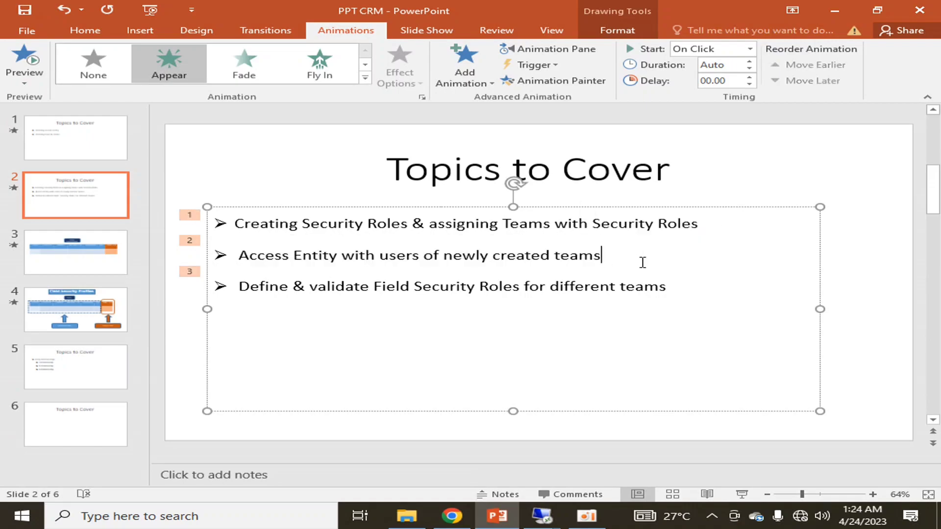
left_click(525, 324)
left_click(678, 287)
left_click(235, 288, "shift")
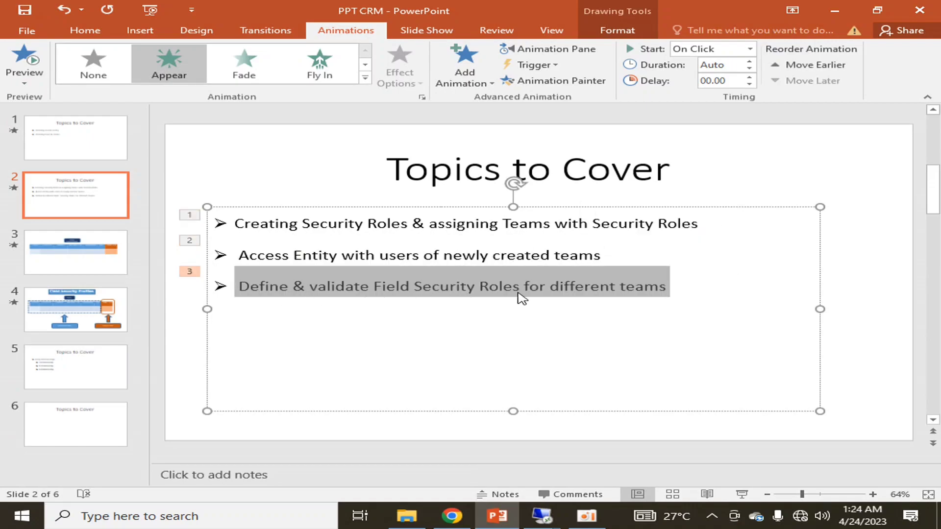
left_click(552, 311)
left_click(542, 516)
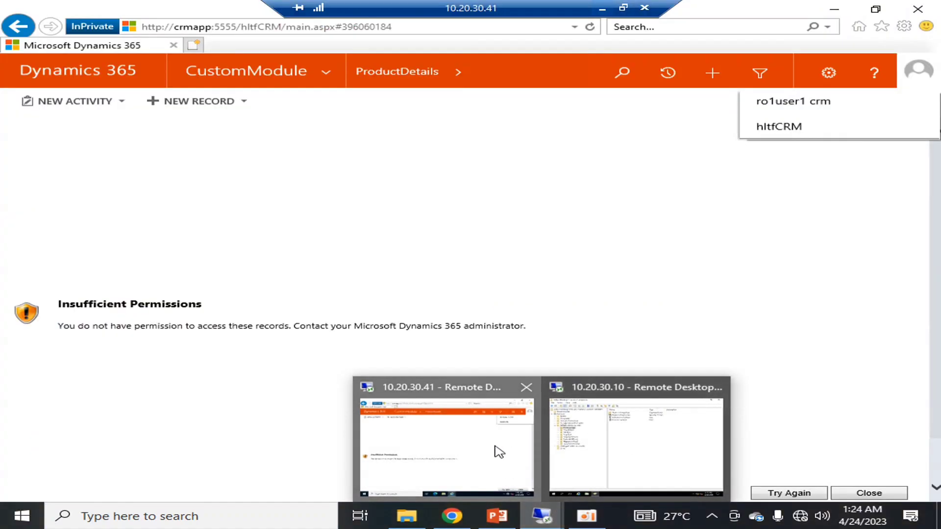
left_click(498, 449)
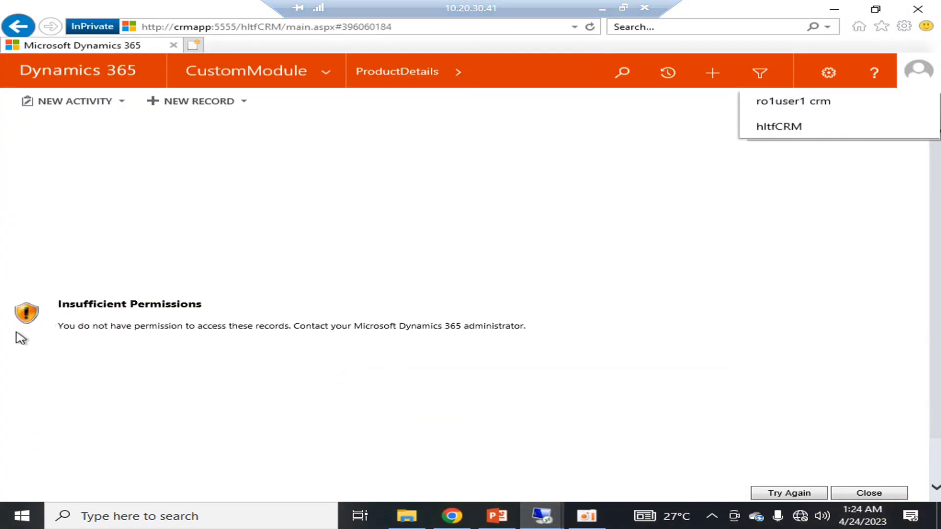